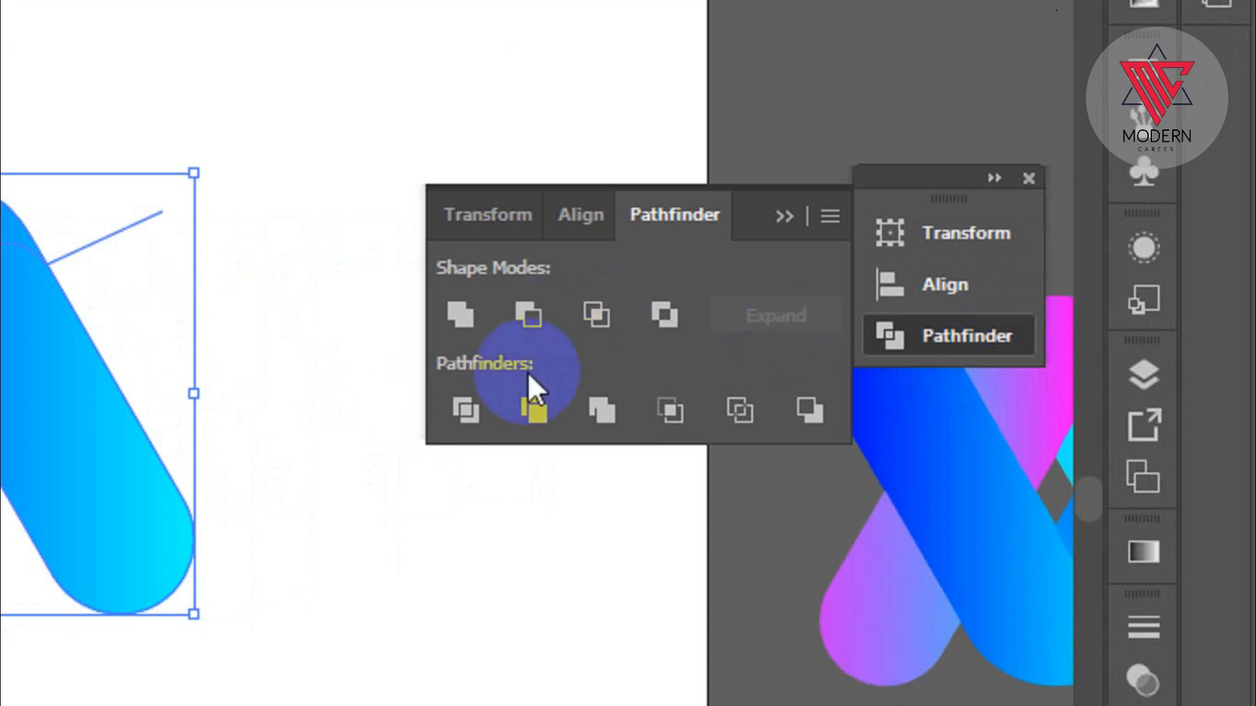
- Split the blue gradient A shape along its overlapping line with the Pathfinder Divide operation
click(463, 407)
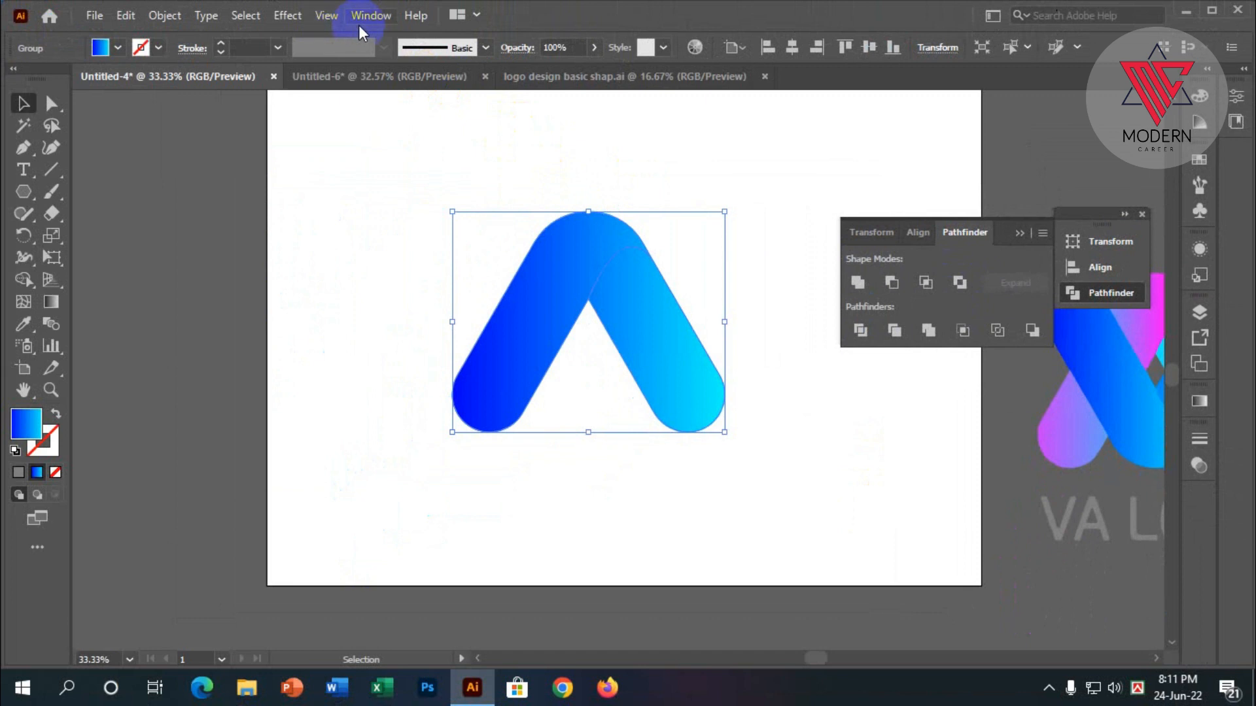
click(367, 17)
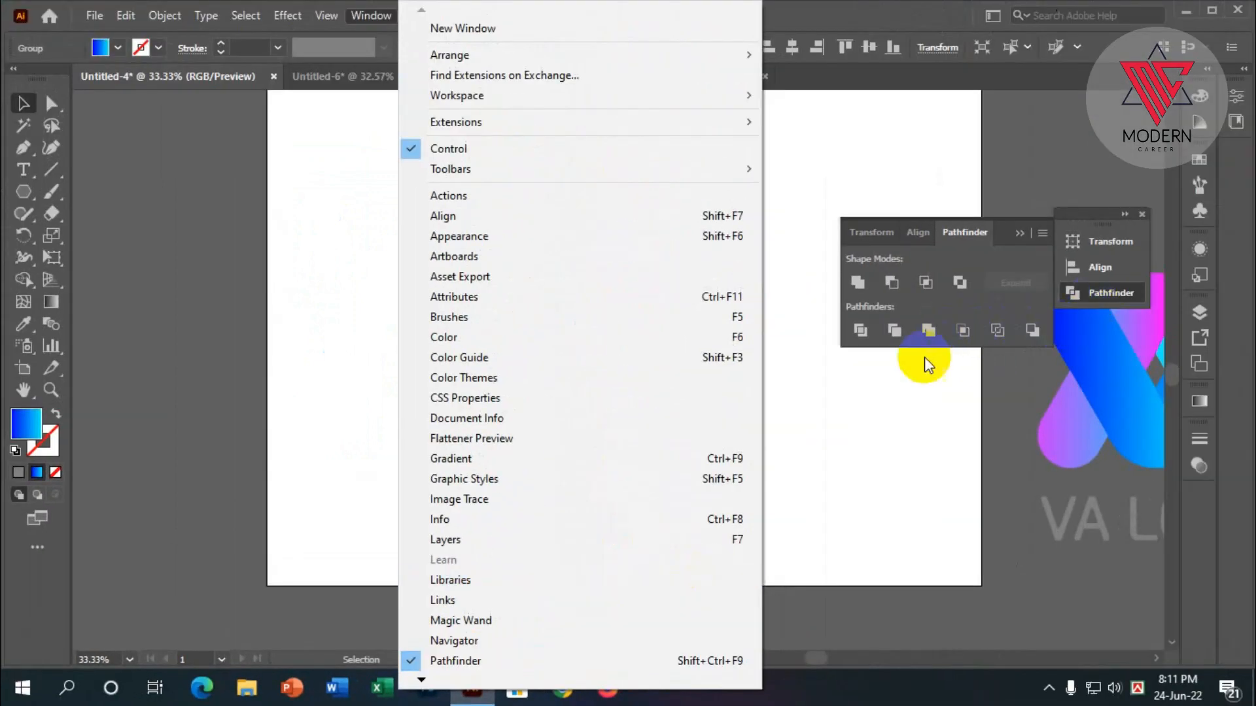
click(855, 375)
click(617, 314)
click(962, 331)
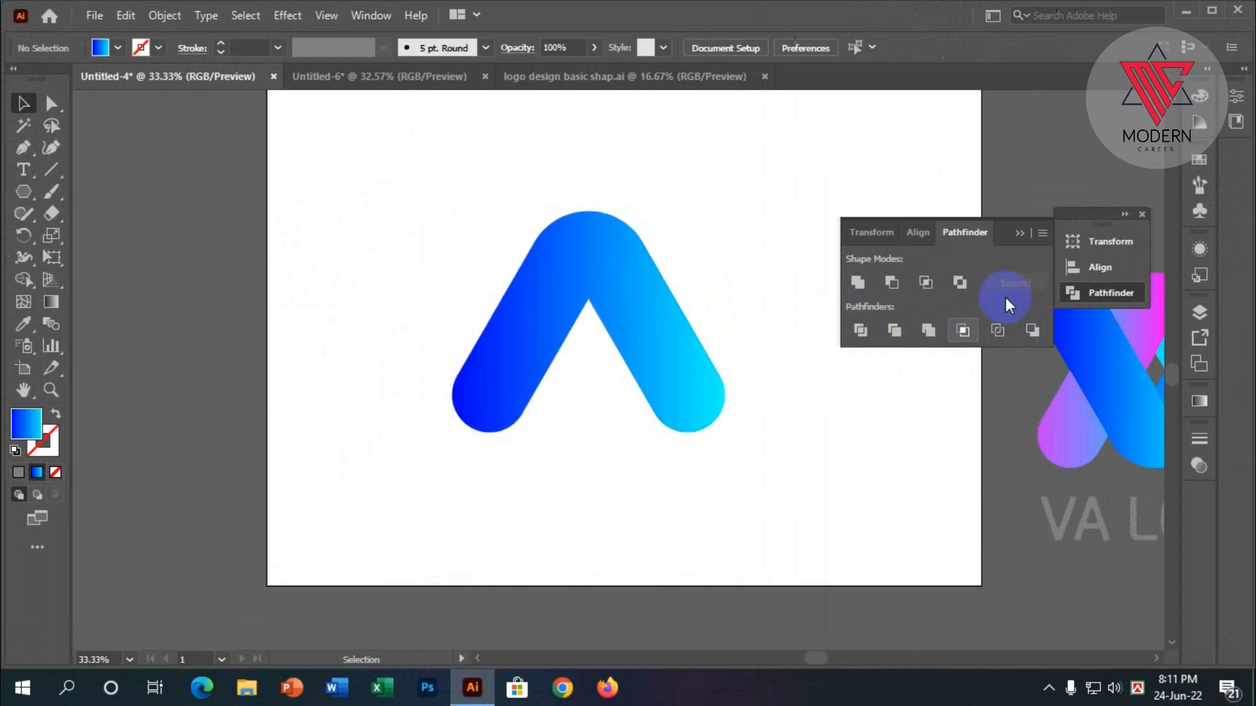
click(1012, 240)
- Ungroup the divided A shape so its two legs can be selected separately
click(666, 324)
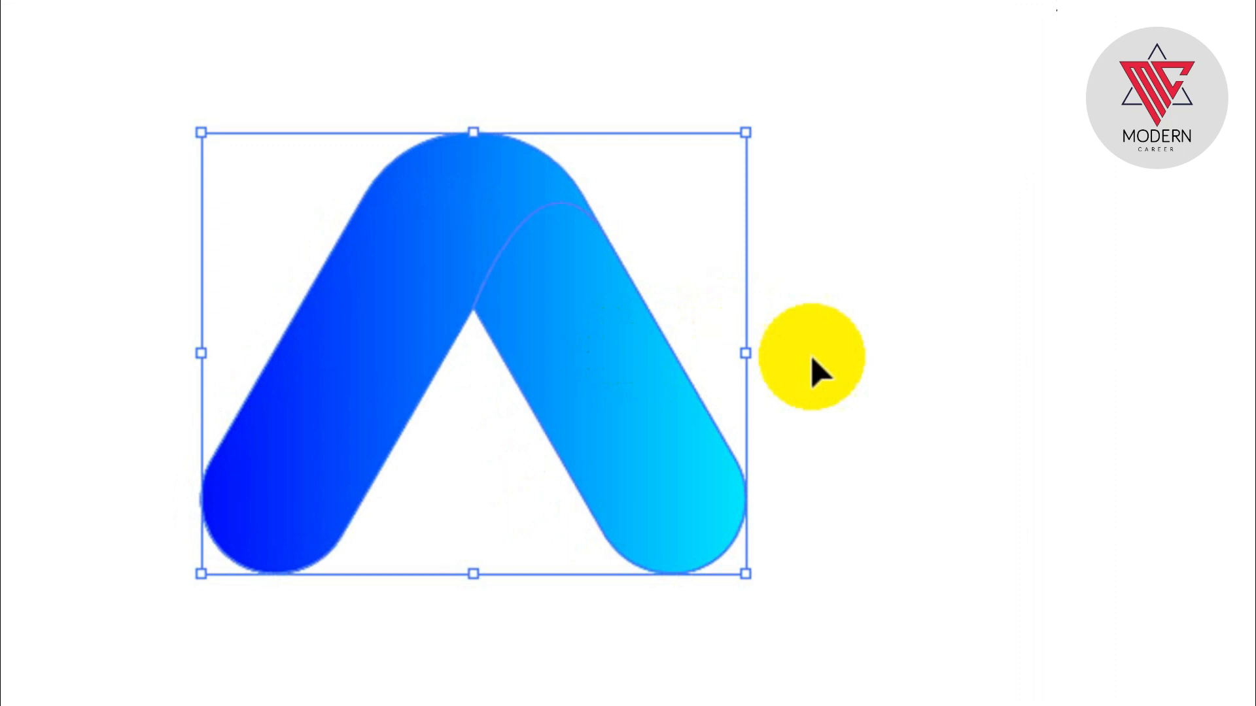
click(946, 395)
click(640, 333)
right_click(640, 333)
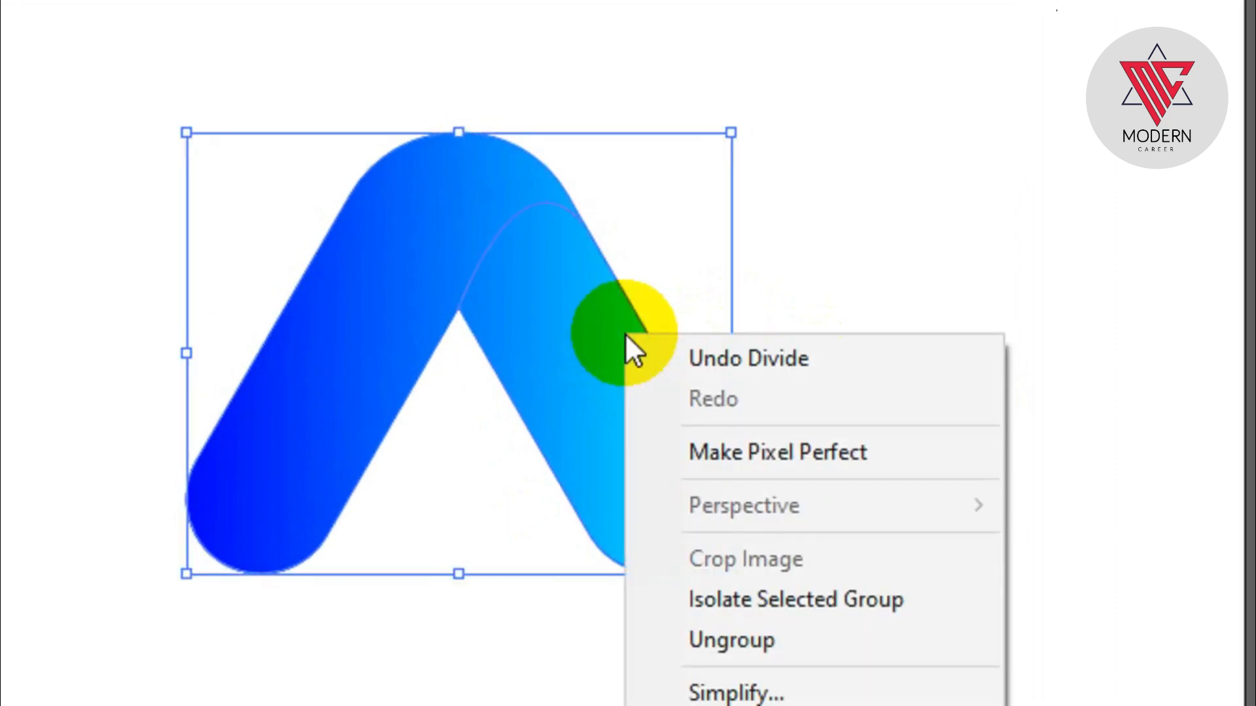
click(726, 641)
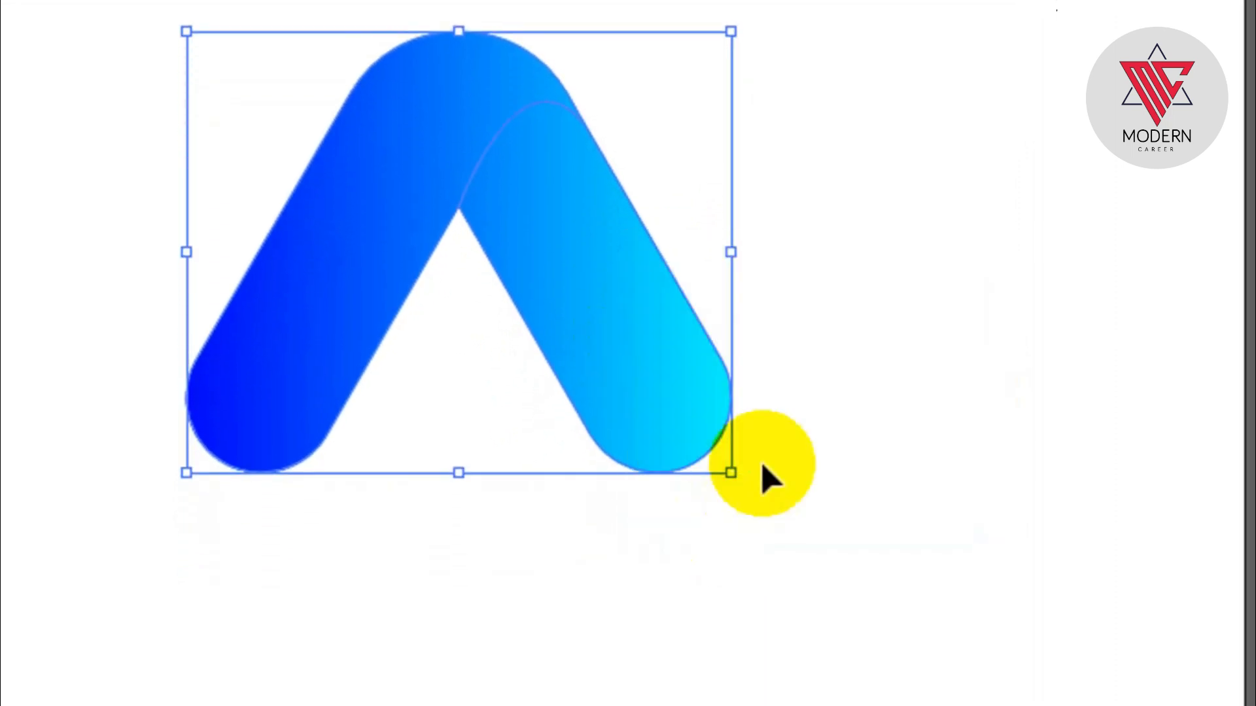
click(808, 356)
click(621, 259)
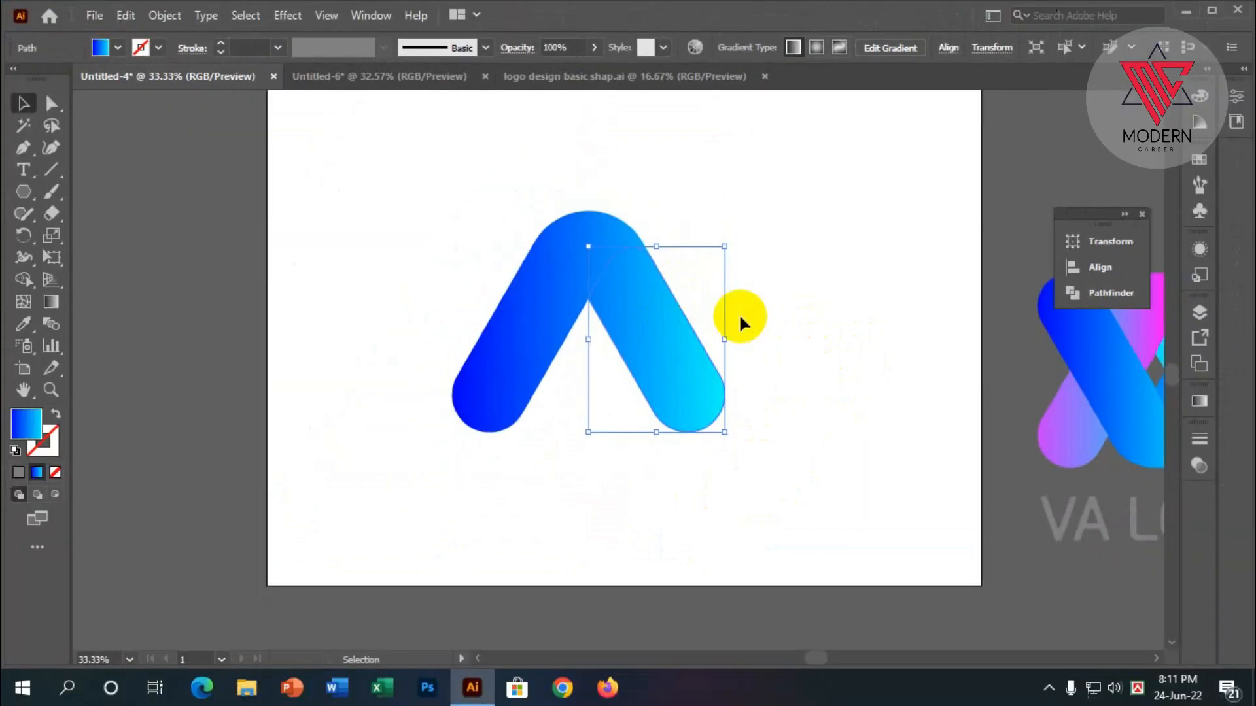
click(739, 317)
scroll(632, 339, up, 2)
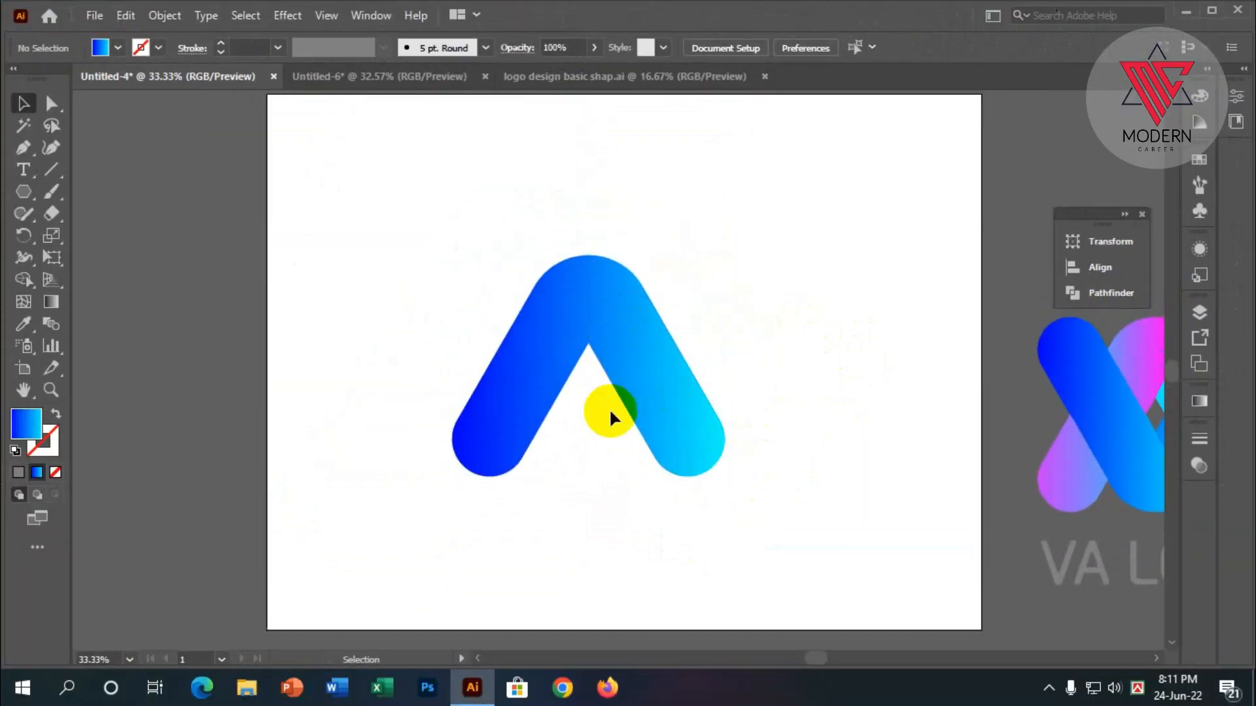
- Select all pieces of the A shape and group them
drag(721, 497, 452, 290)
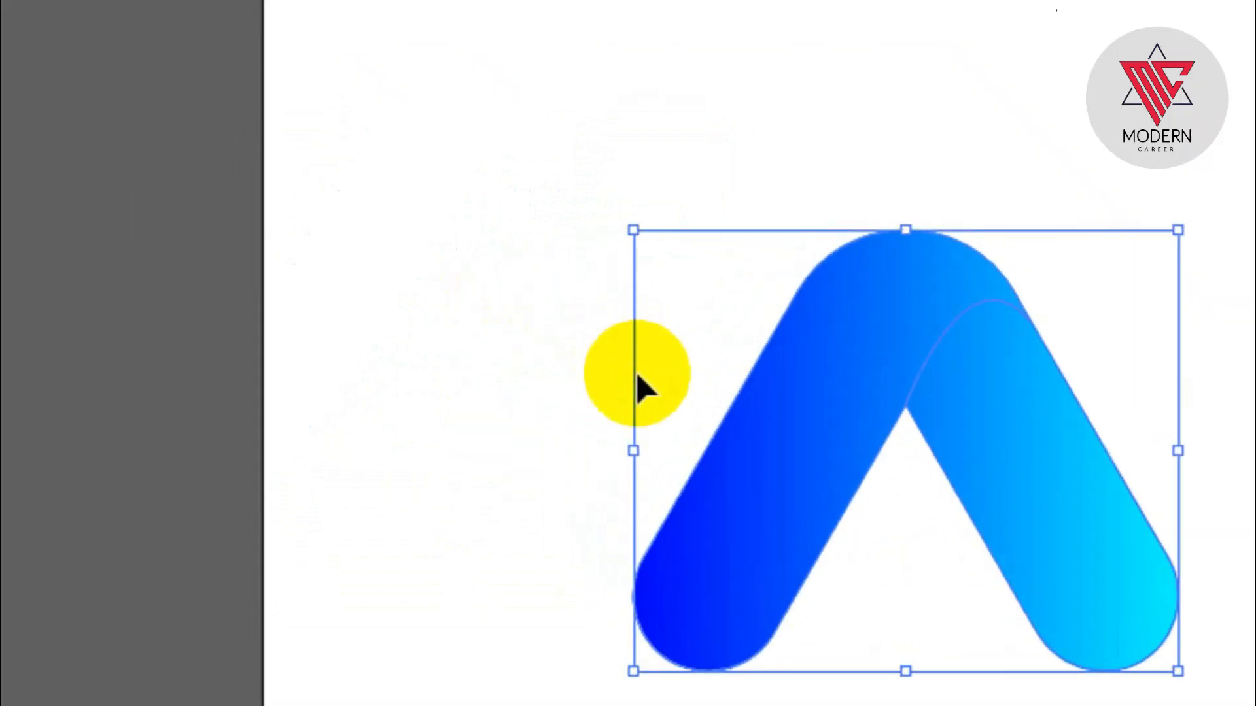
key(a)
key(v)
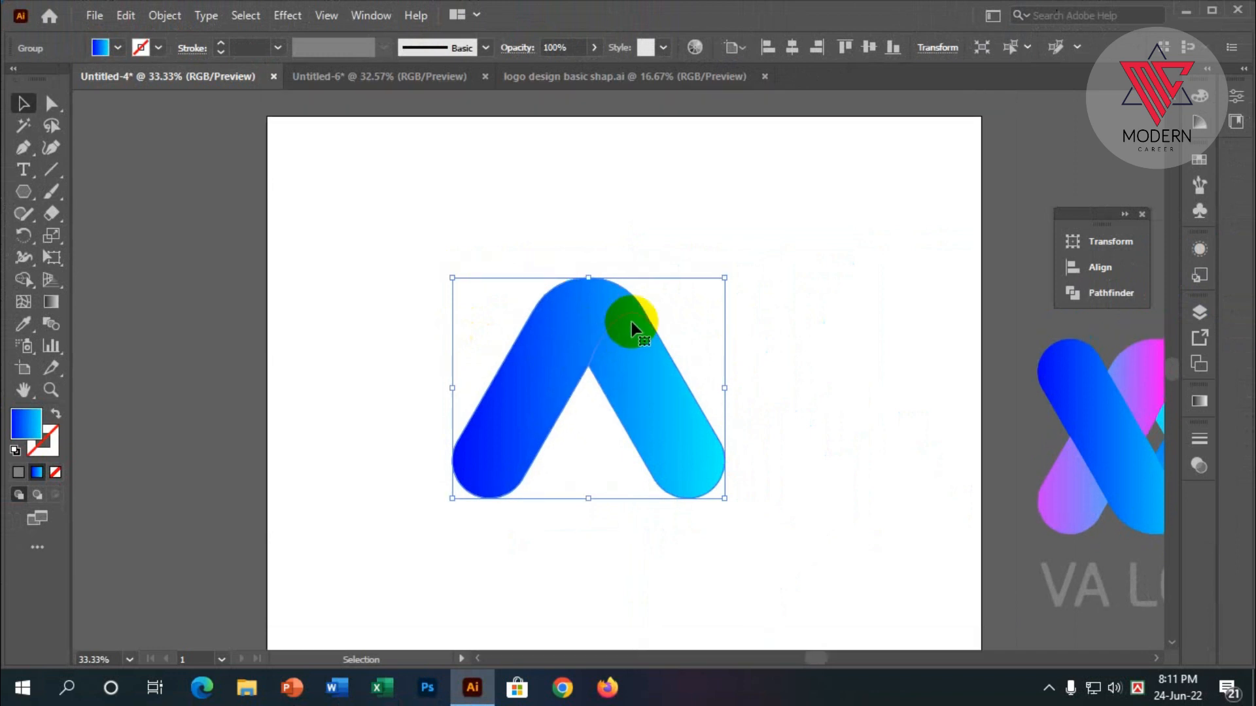
- Reflect the grouped A shape across the horizontal axis as a copy to form the overlapping V
right_click(630, 324)
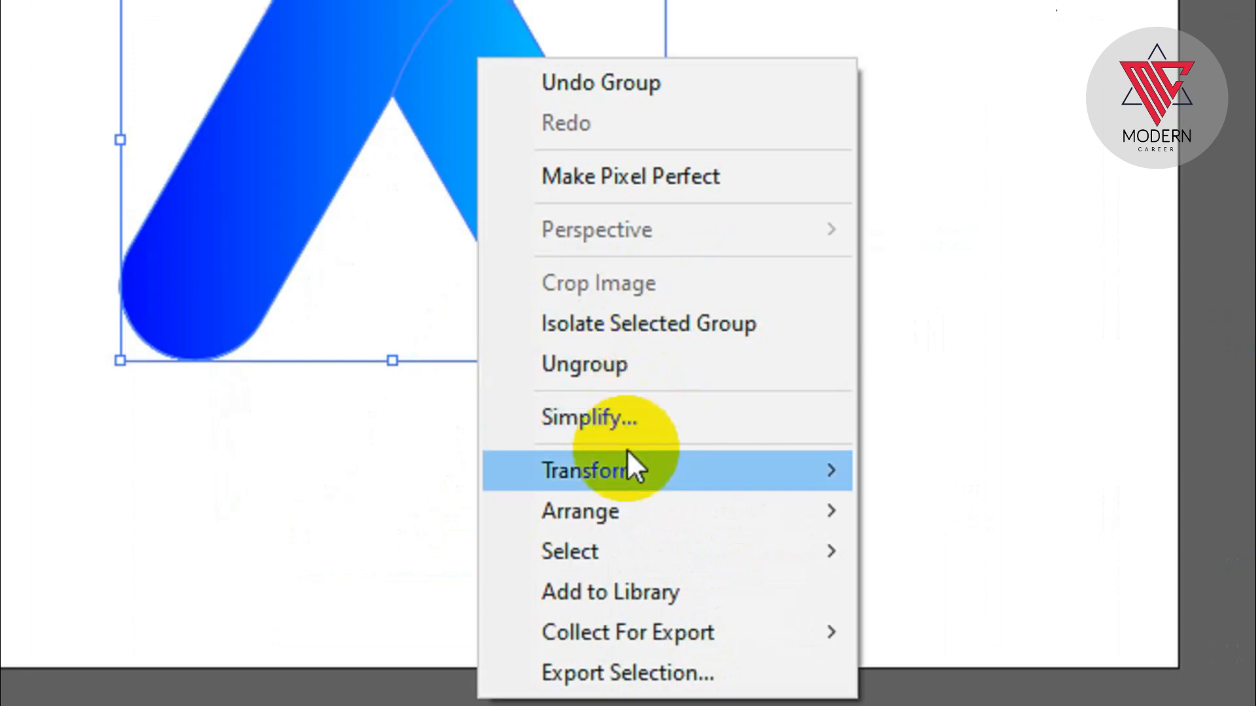
mouse_move(610, 461)
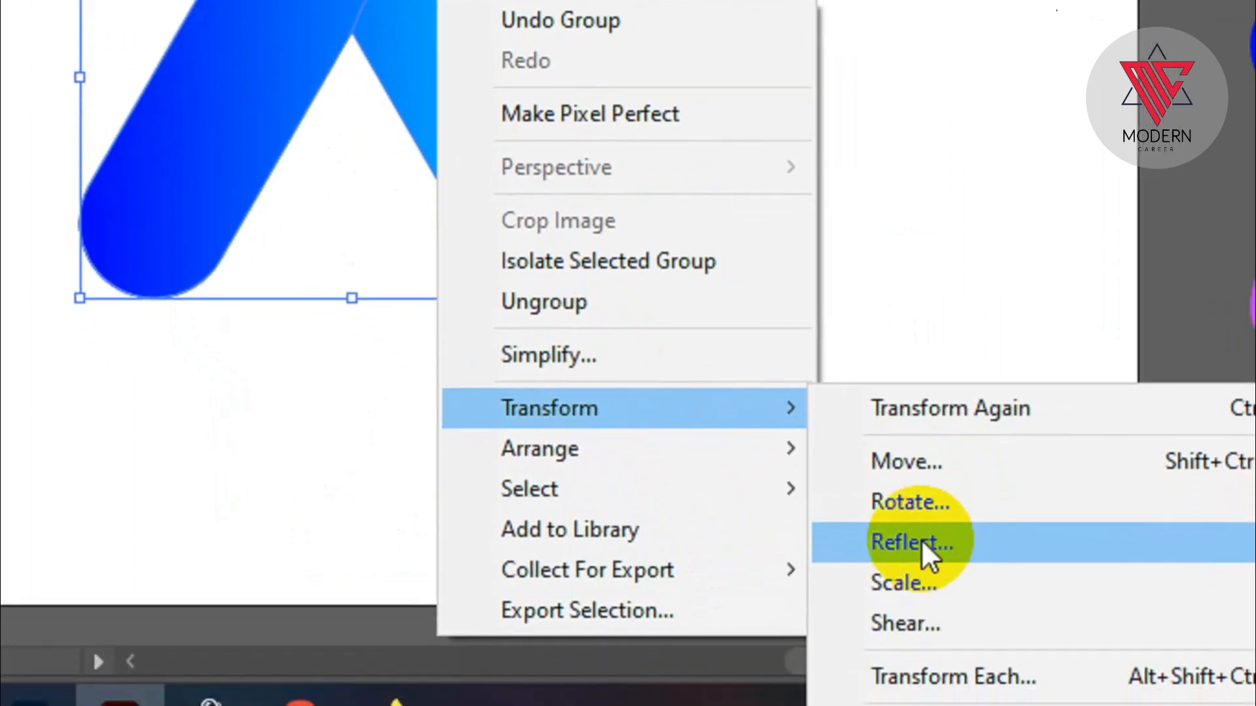
click(961, 607)
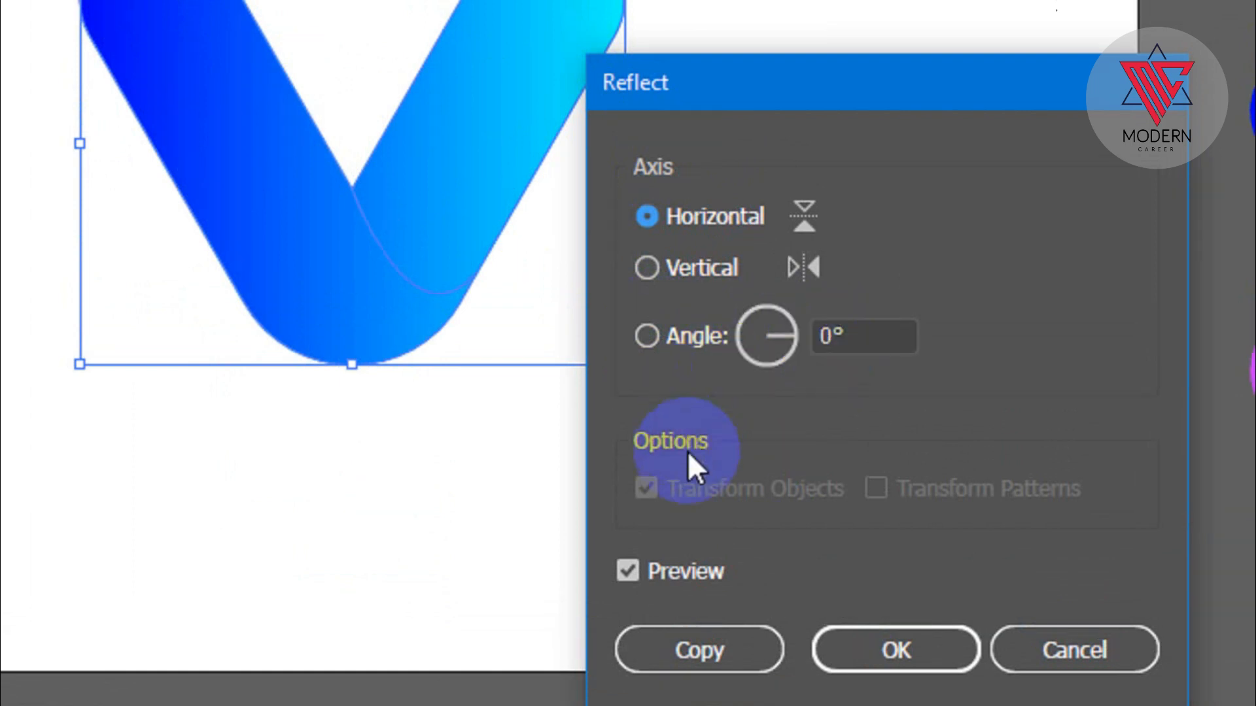
click(703, 654)
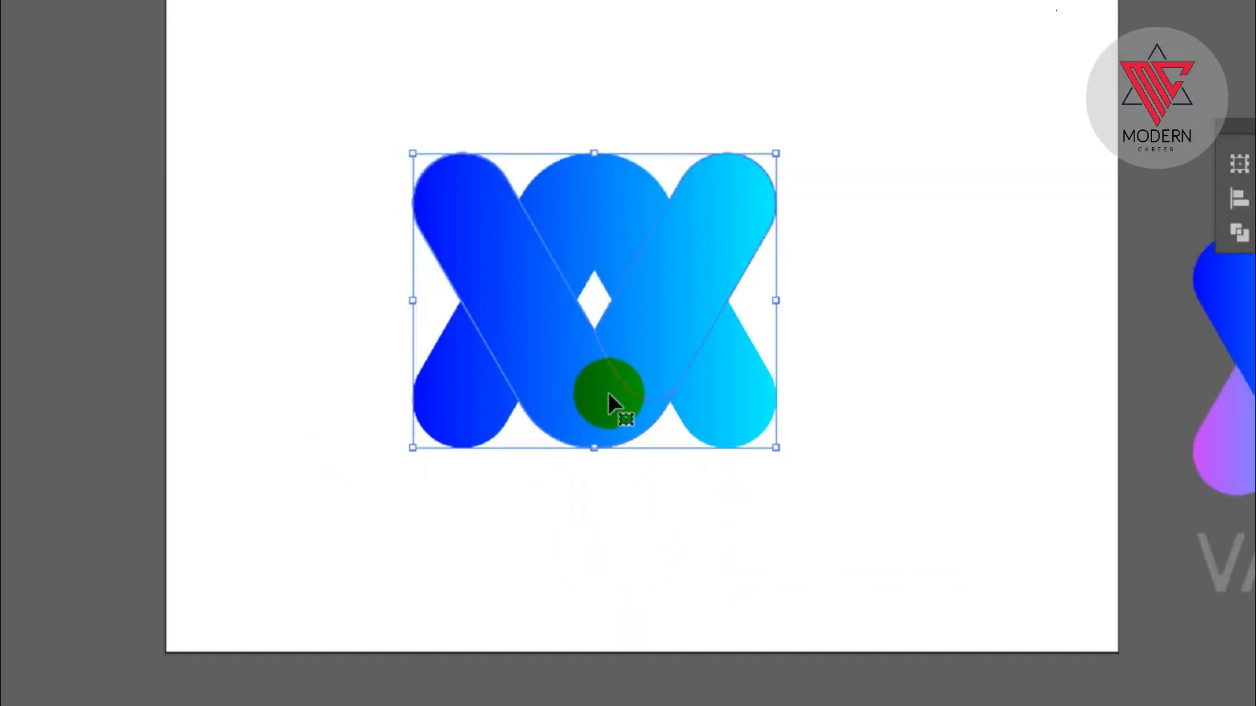
click(654, 505)
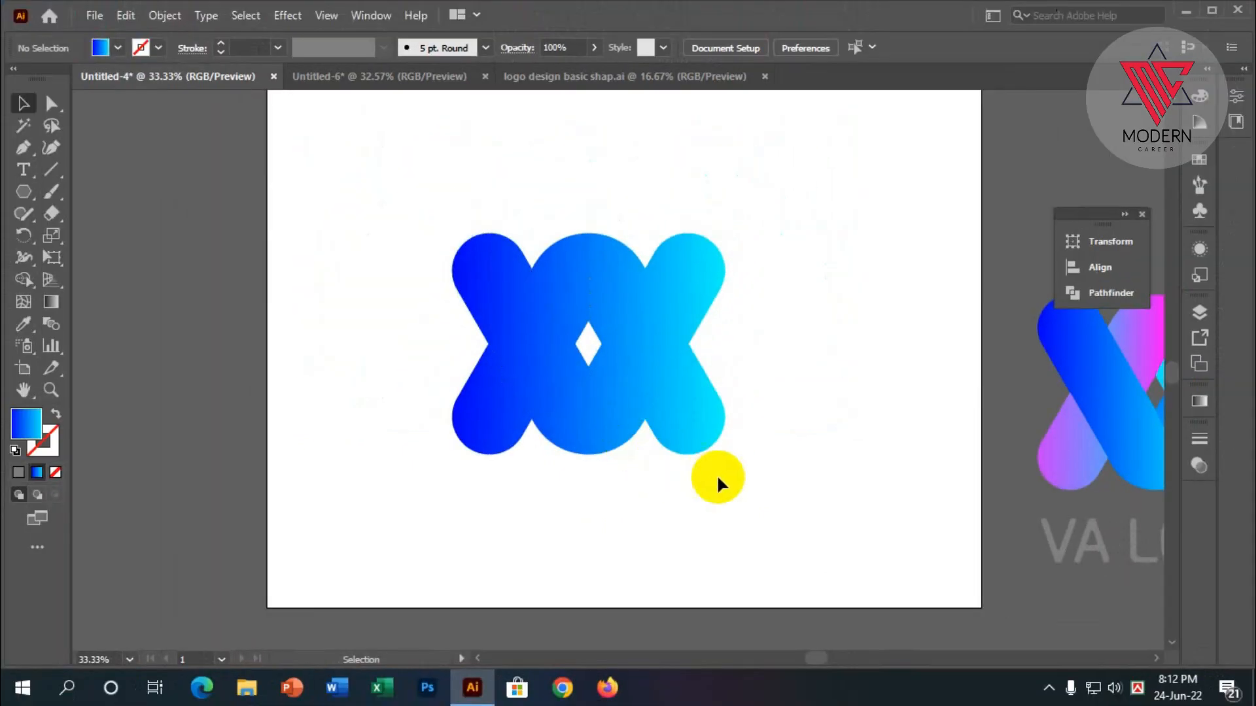
- Select both letters and merge the overlapping regions of the A's right leg with the Shape Builder tool
drag(716, 473, 421, 207)
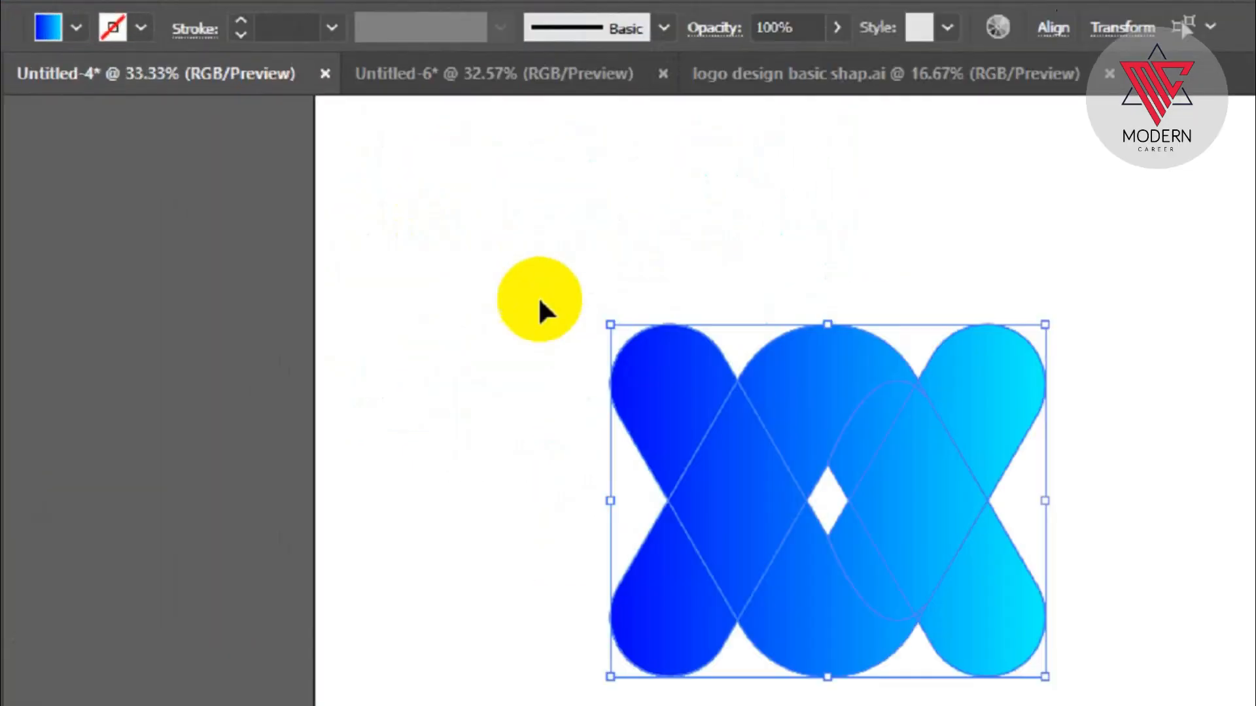
click(22, 280)
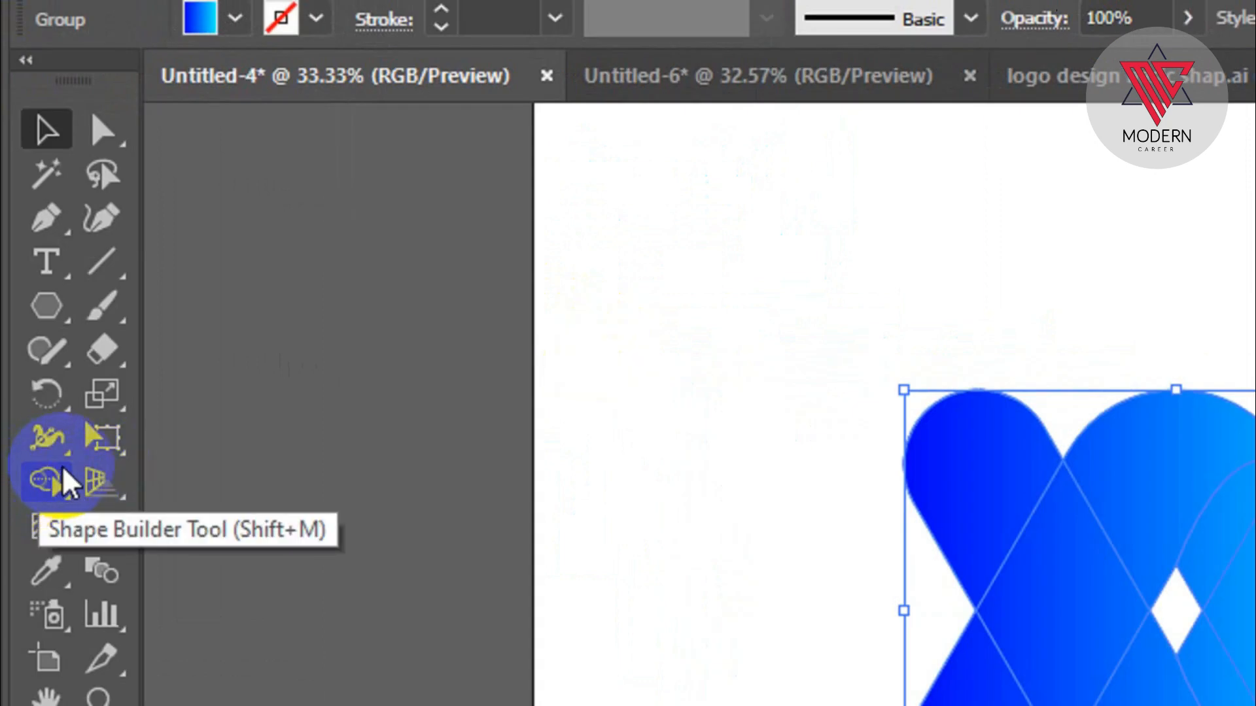
click(59, 480)
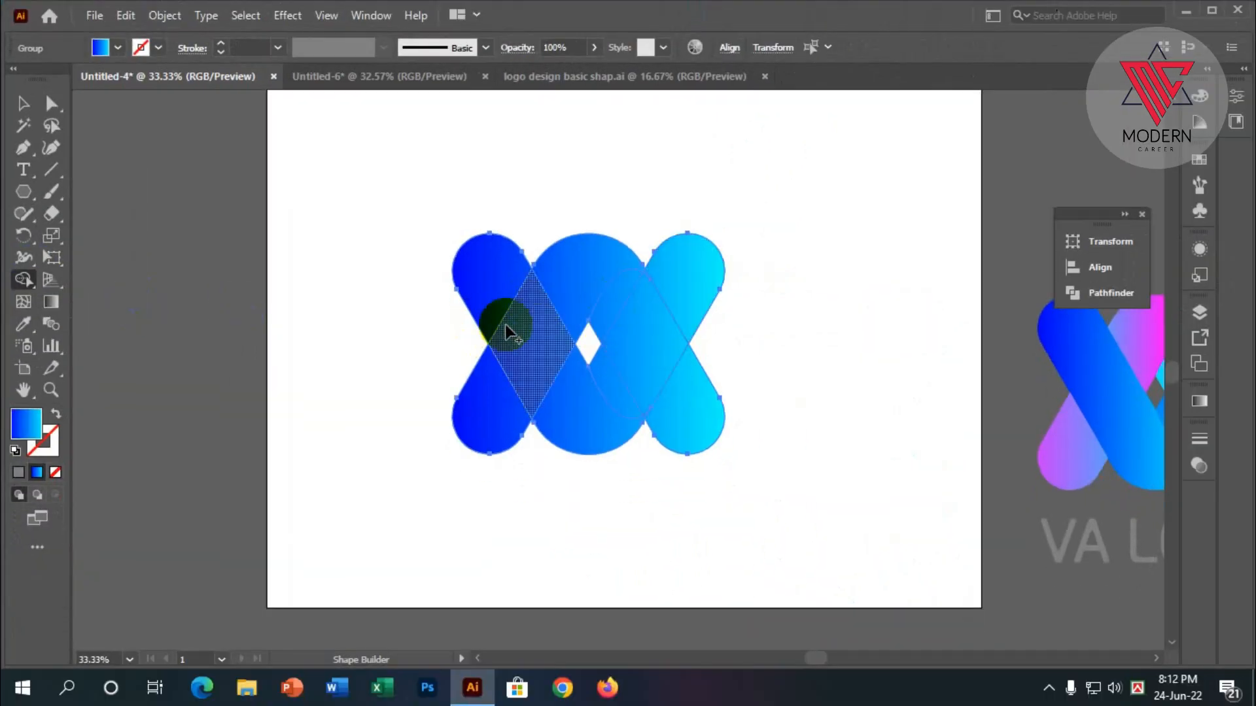
drag(622, 303, 627, 303)
drag(668, 377, 676, 394)
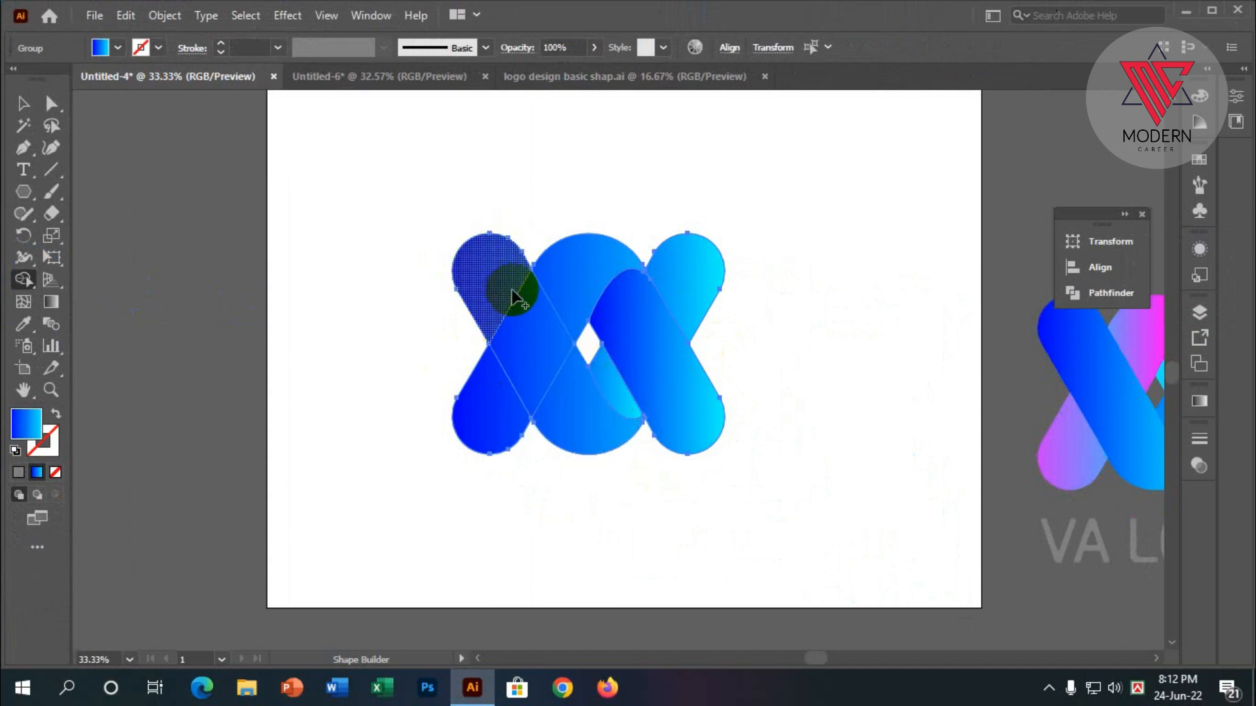
- Merge the V's upper-left end, the crossing area and its base into one continuous band in front of the A
drag(491, 276, 559, 405)
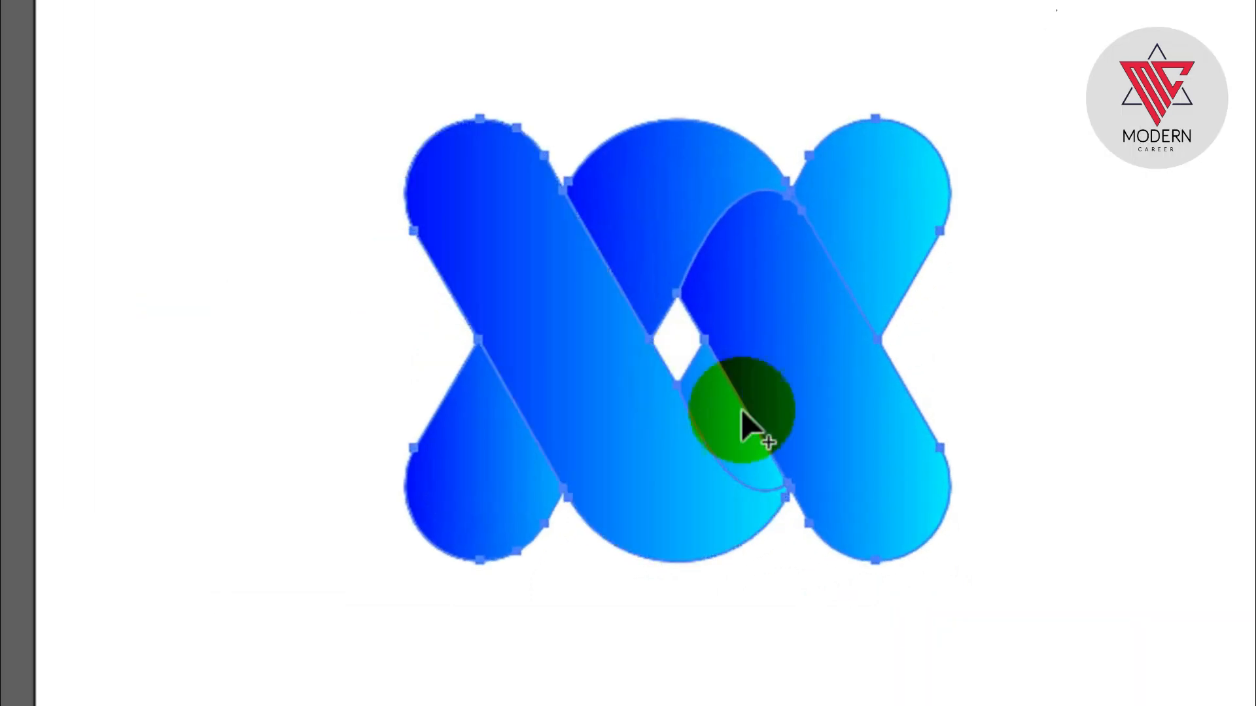
mouse_move(741, 411)
mouse_down()
mouse_move(727, 353)
mouse_move(756, 330)
mouse_move(757, 284)
mouse_move(777, 315)
mouse_move(777, 353)
mouse_move(833, 270)
mouse_up()
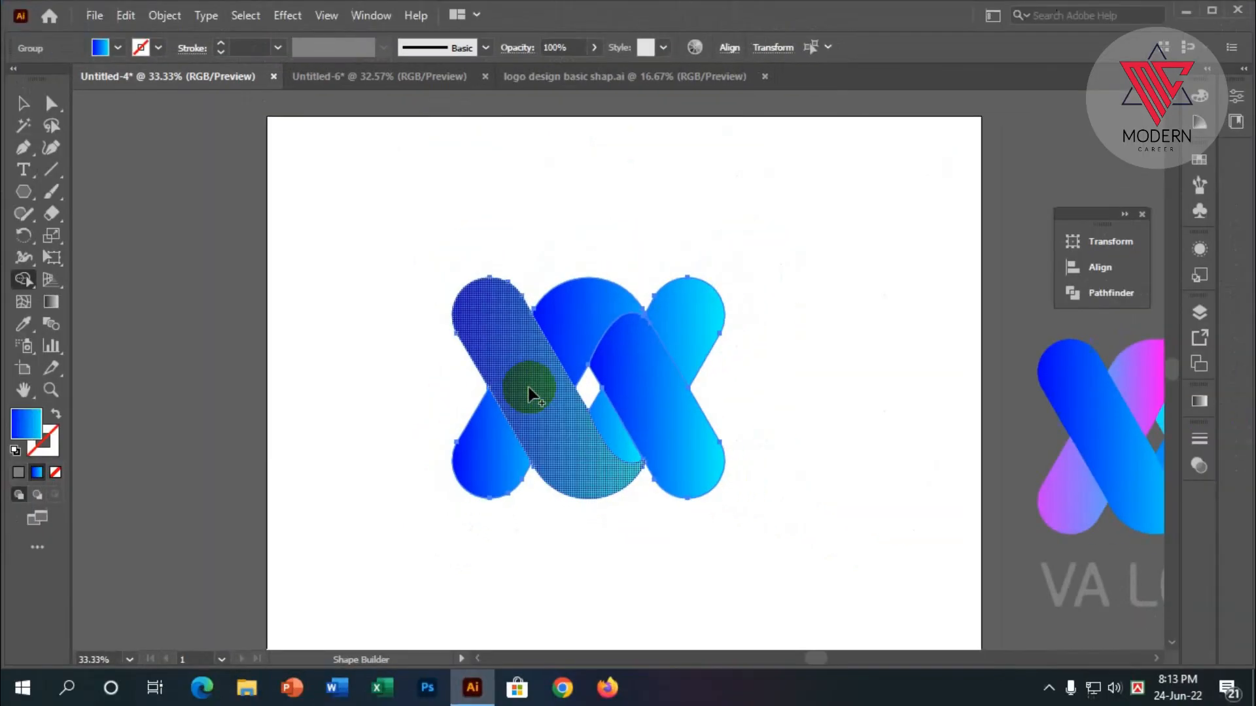
scroll(834, 323, down, 1)
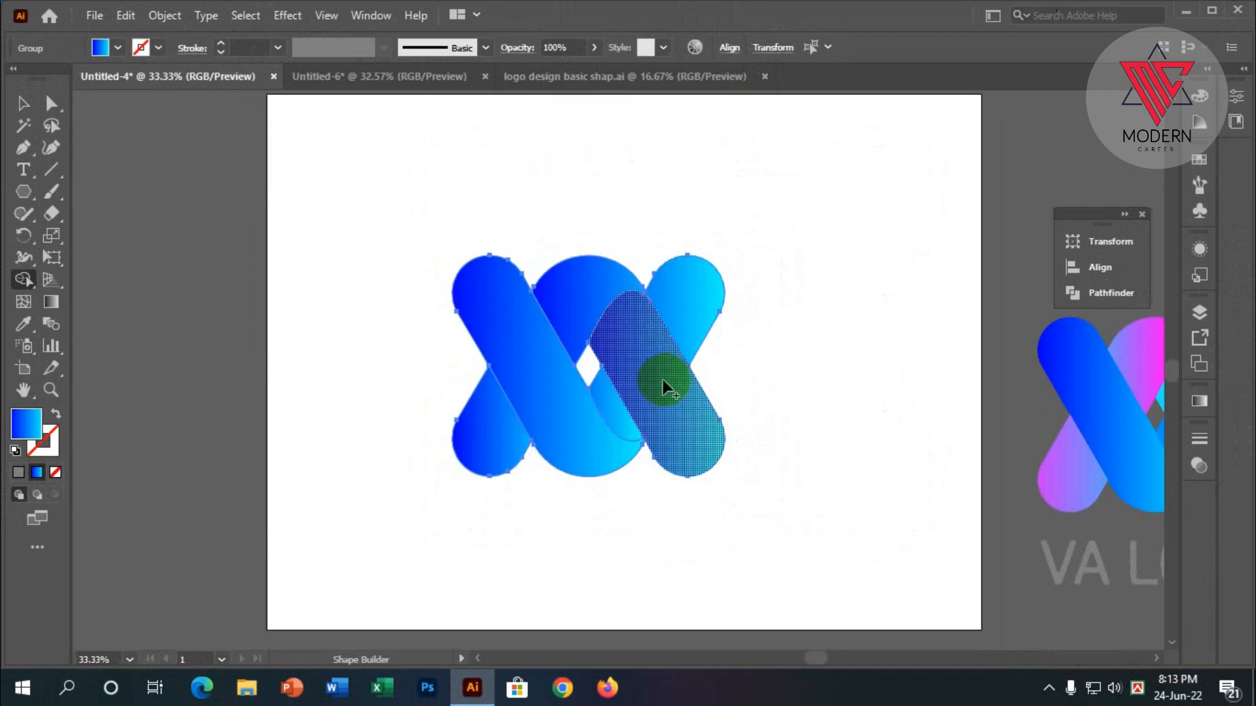
click(664, 387)
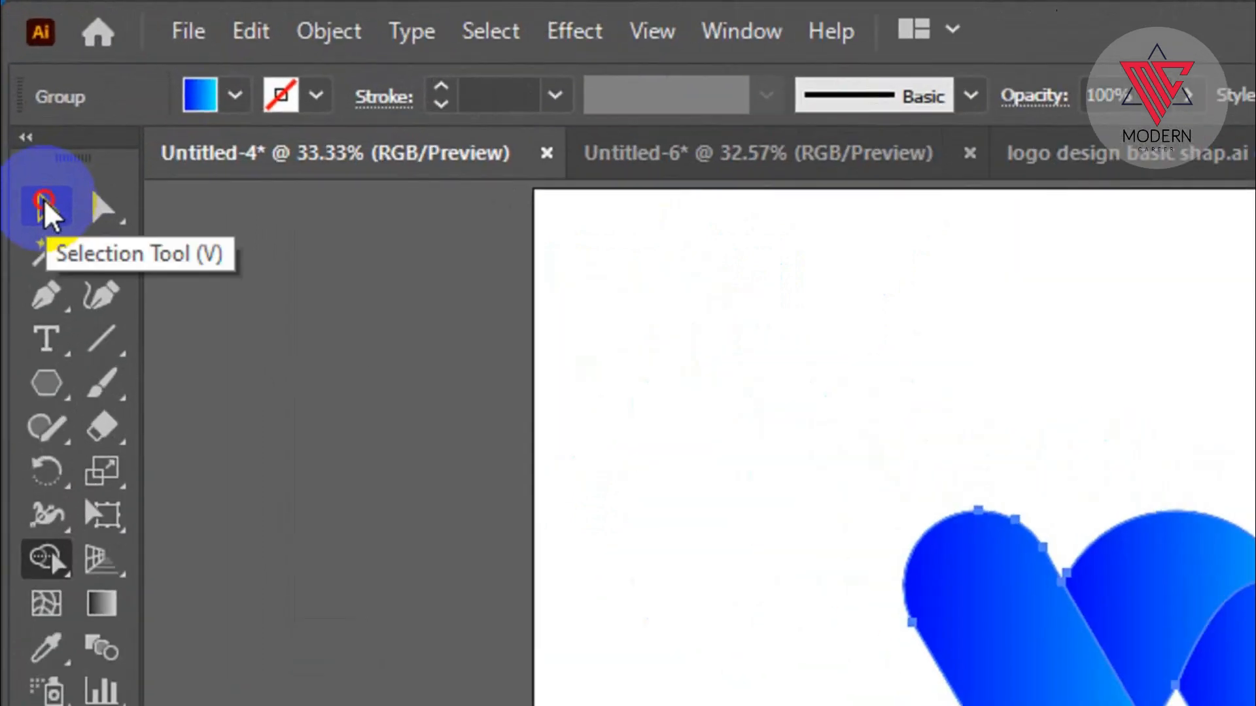
click(23, 103)
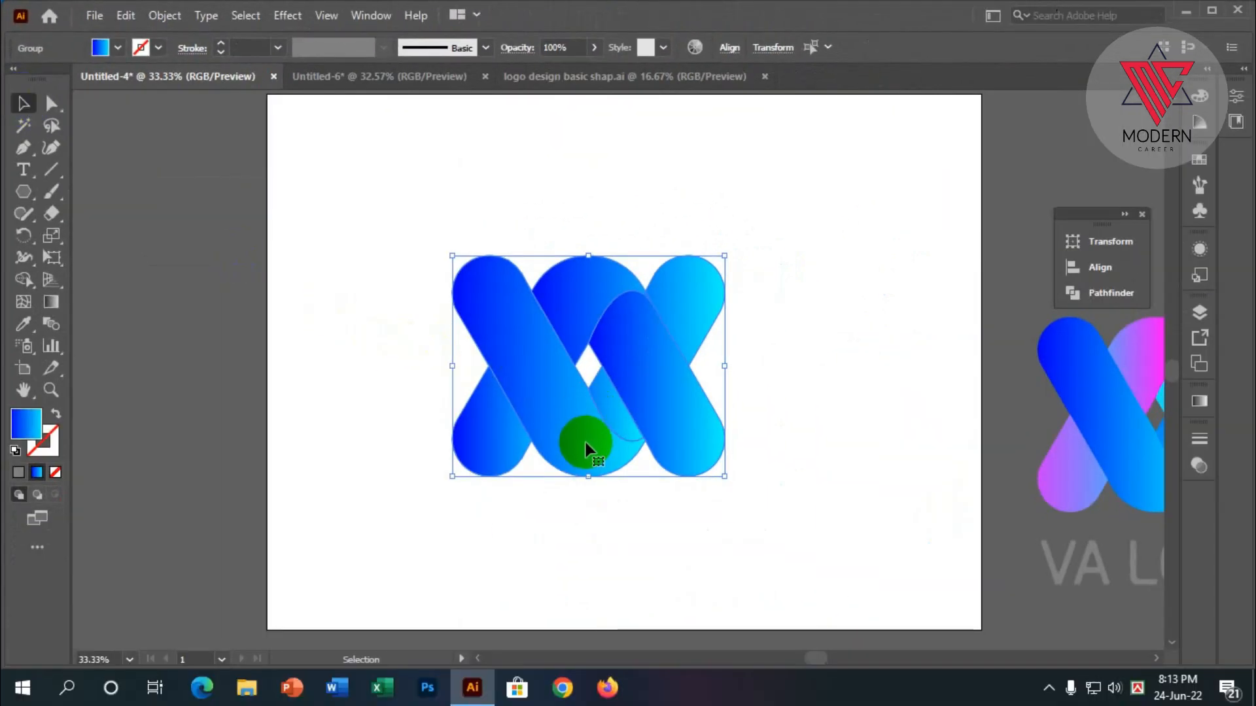
scroll(585, 448, down, 2)
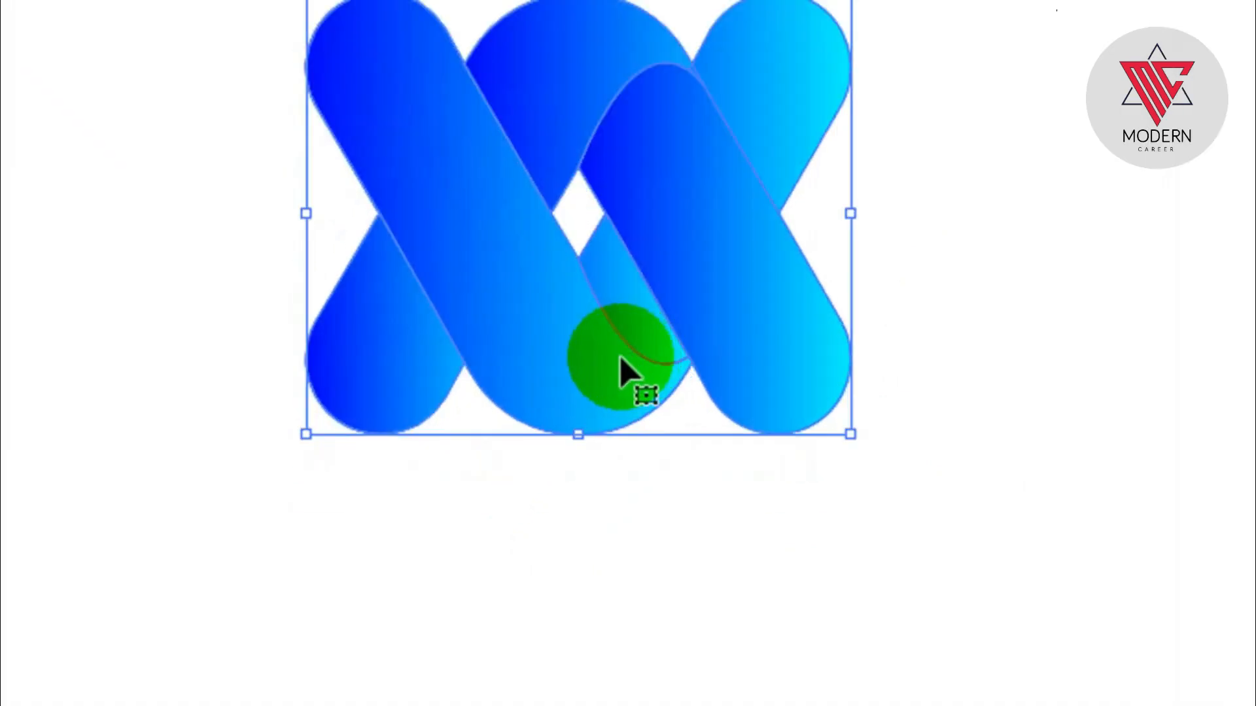
click(711, 501)
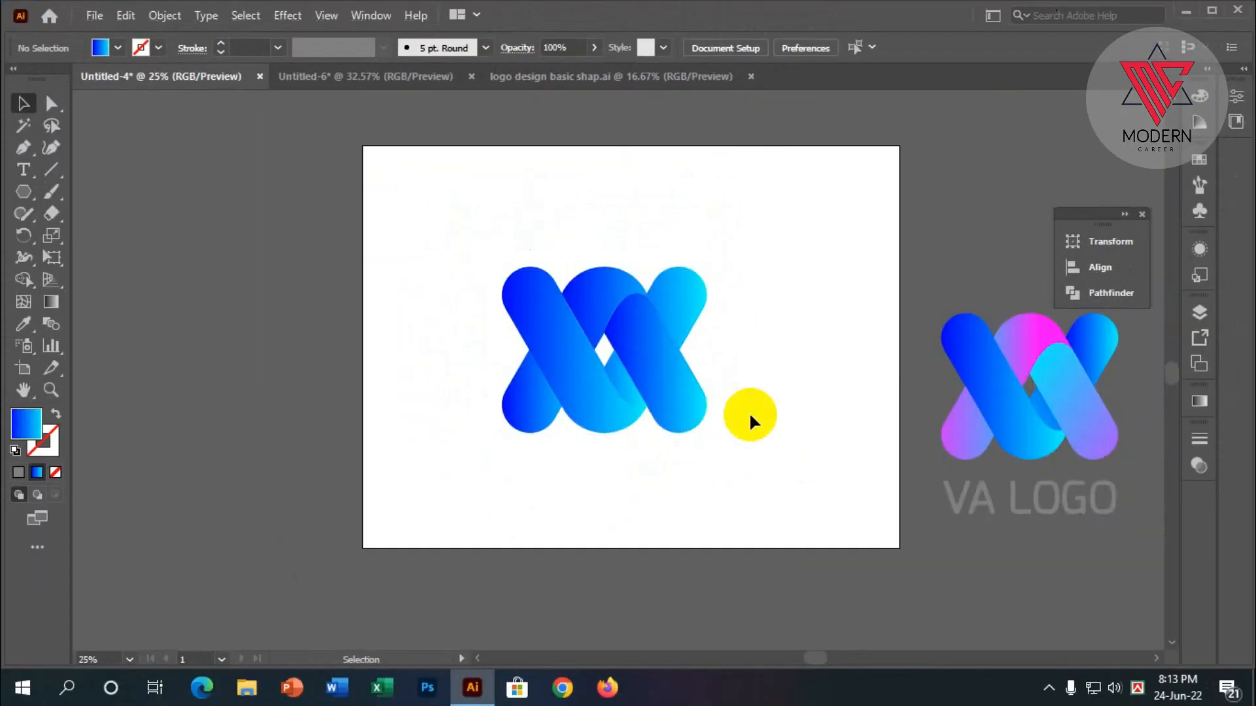
scroll(751, 416, up, 1)
click(642, 371)
click(735, 359)
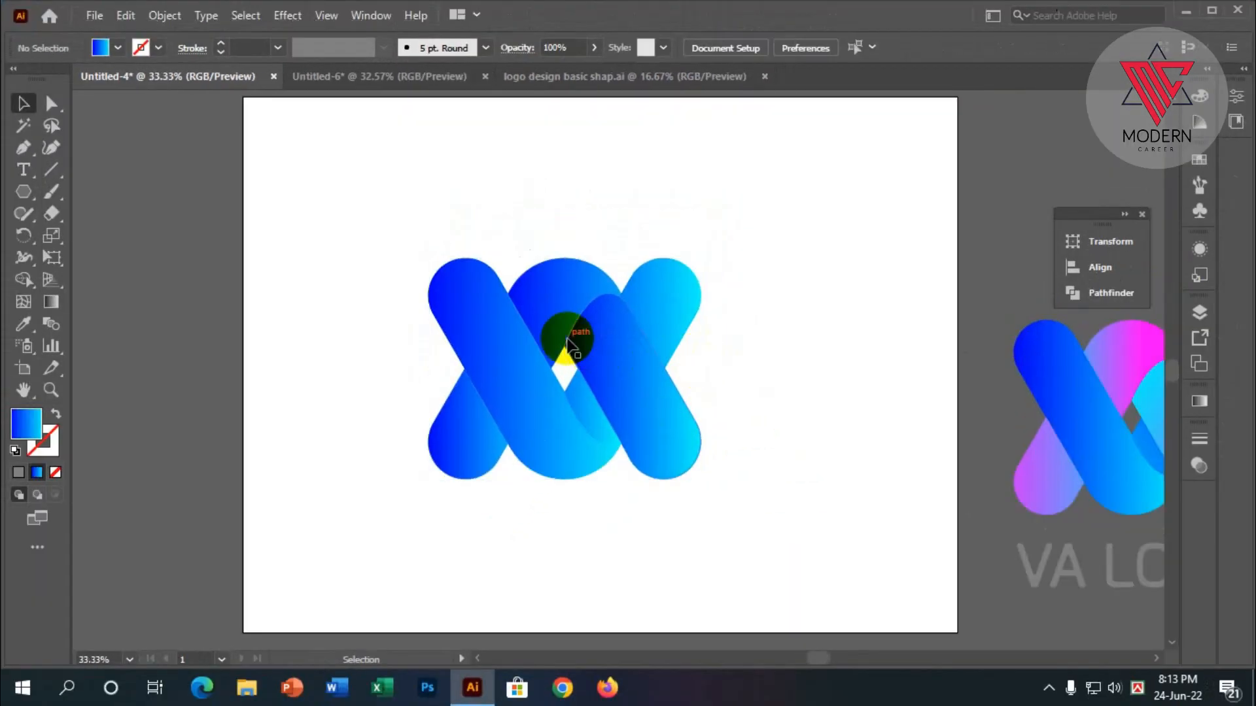
scroll(512, 339, down, 1)
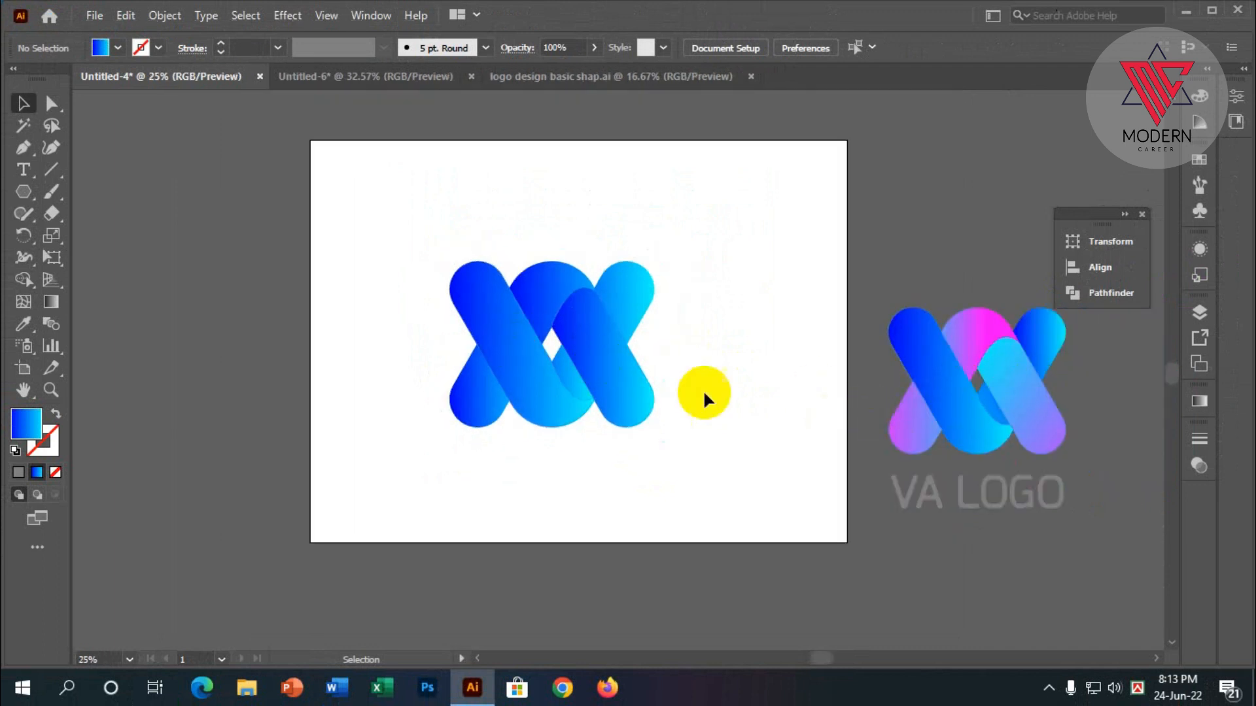
scroll(584, 341, up, 1)
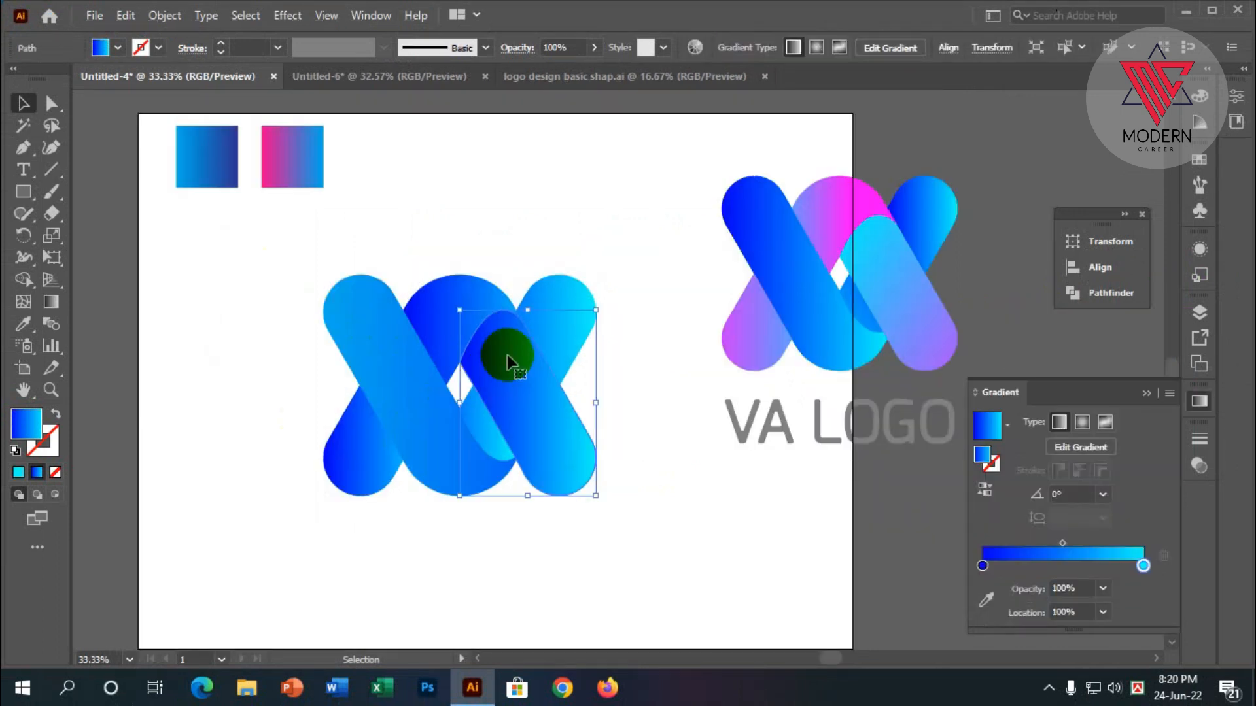
- Redraw the gradient on the A's right leg diagonally, from dark blue at its lower end to cyan at its top
scroll(505, 353, down, 1)
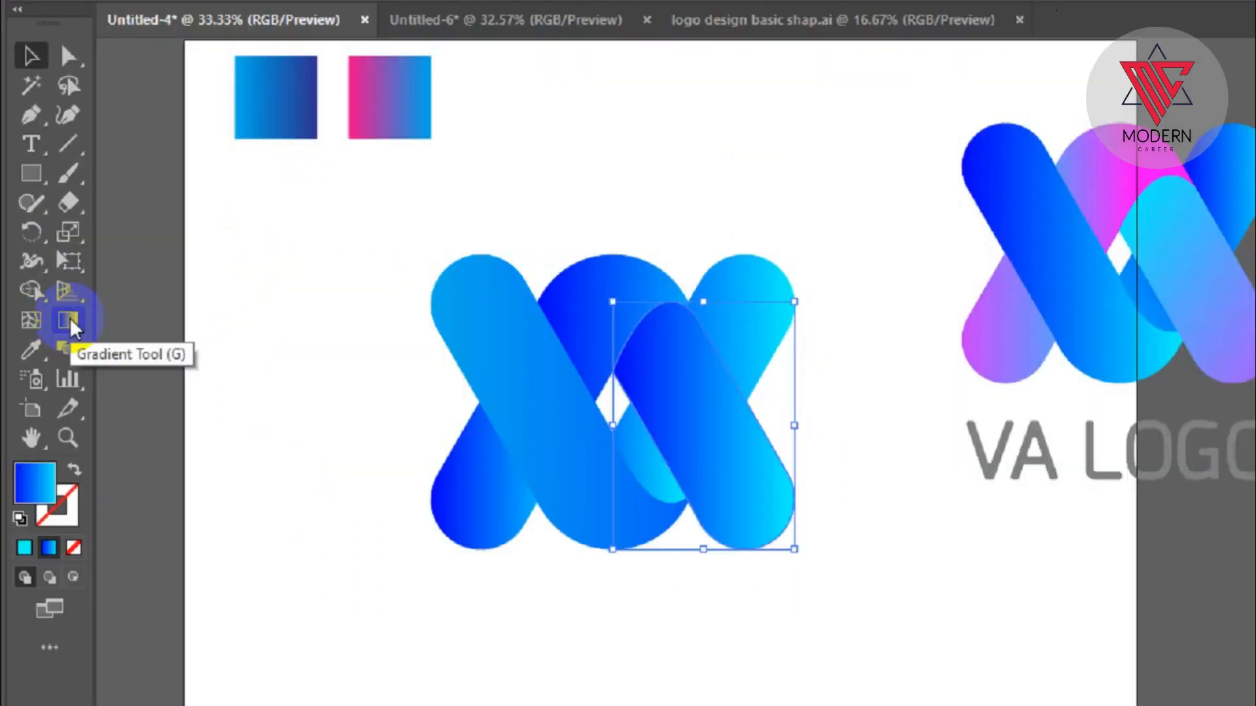
click(52, 302)
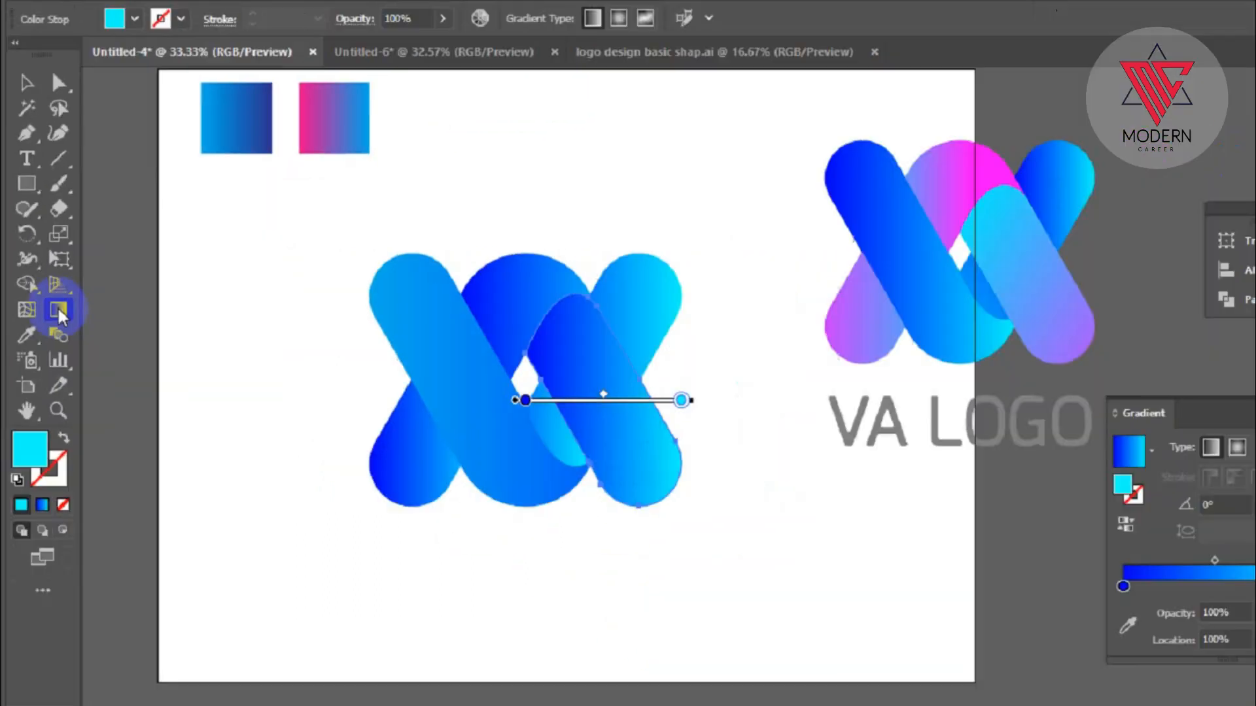
mouse_move(638, 484)
mouse_down()
mouse_move(524, 351)
mouse_move(498, 237)
mouse_up()
click(23, 104)
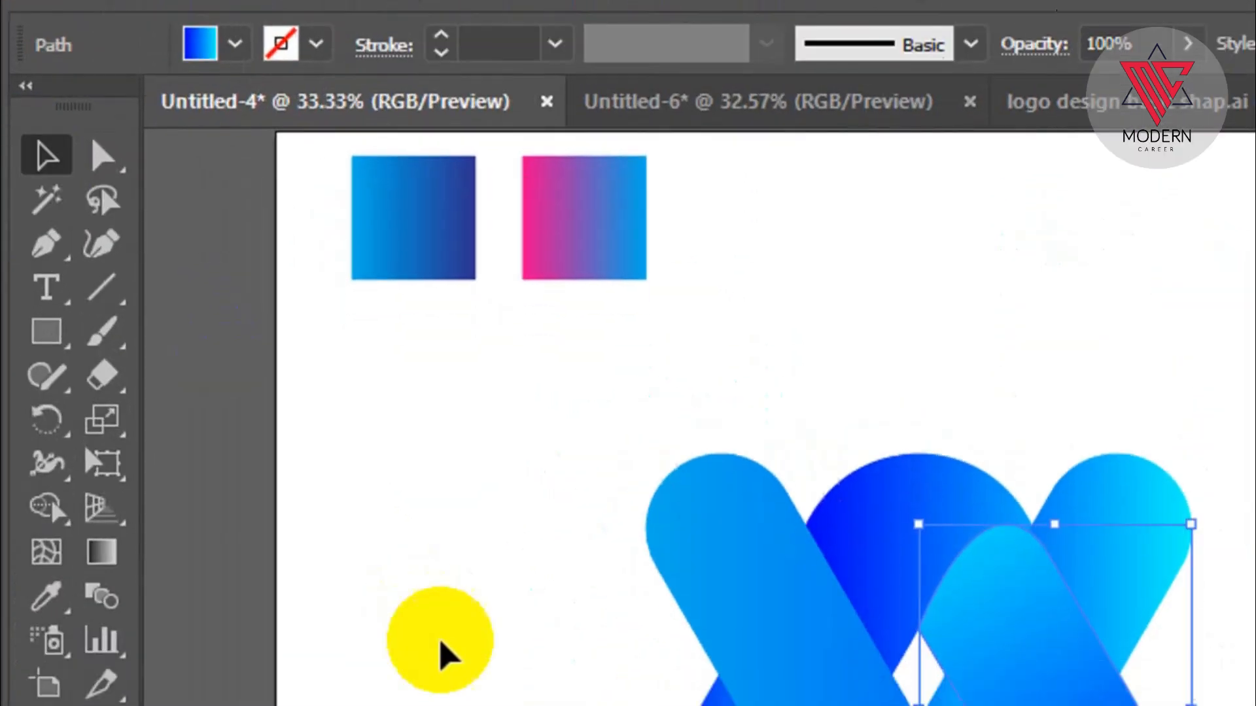
click(216, 341)
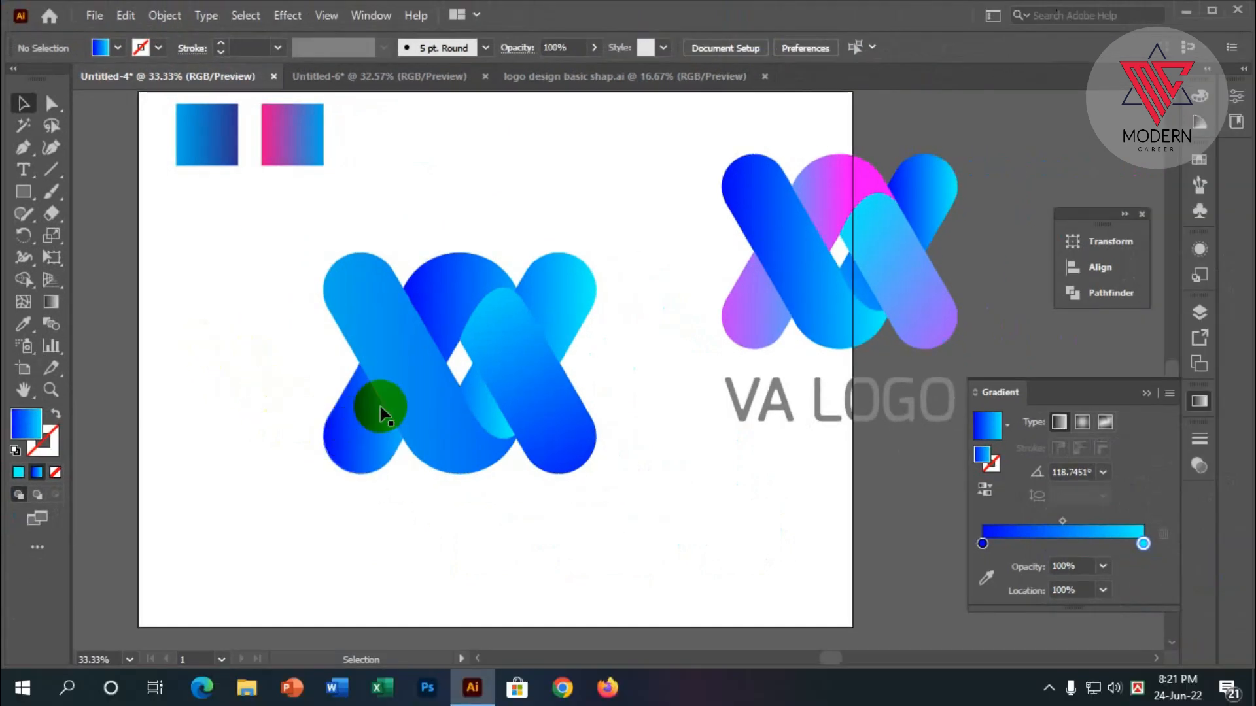
- Redraw the gradient on the A's lower-left end diagonally, from dark blue at the upper right to cyan at the lower left
click(360, 425)
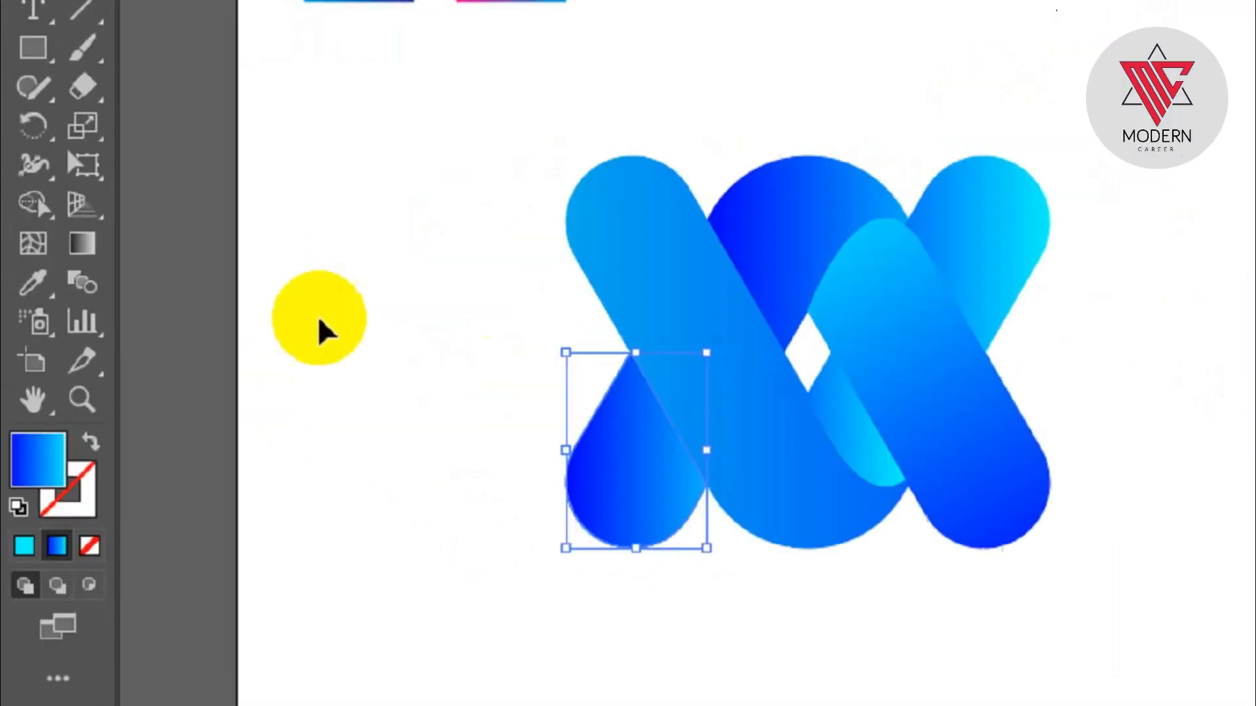
click(82, 243)
drag(531, 548, 565, 321)
drag(320, 350, 351, 341)
drag(345, 507, 382, 351)
mouse_move(431, 261)
mouse_down()
mouse_move(414, 423)
mouse_move(349, 508)
mouse_move(340, 493)
mouse_move(331, 527)
mouse_up()
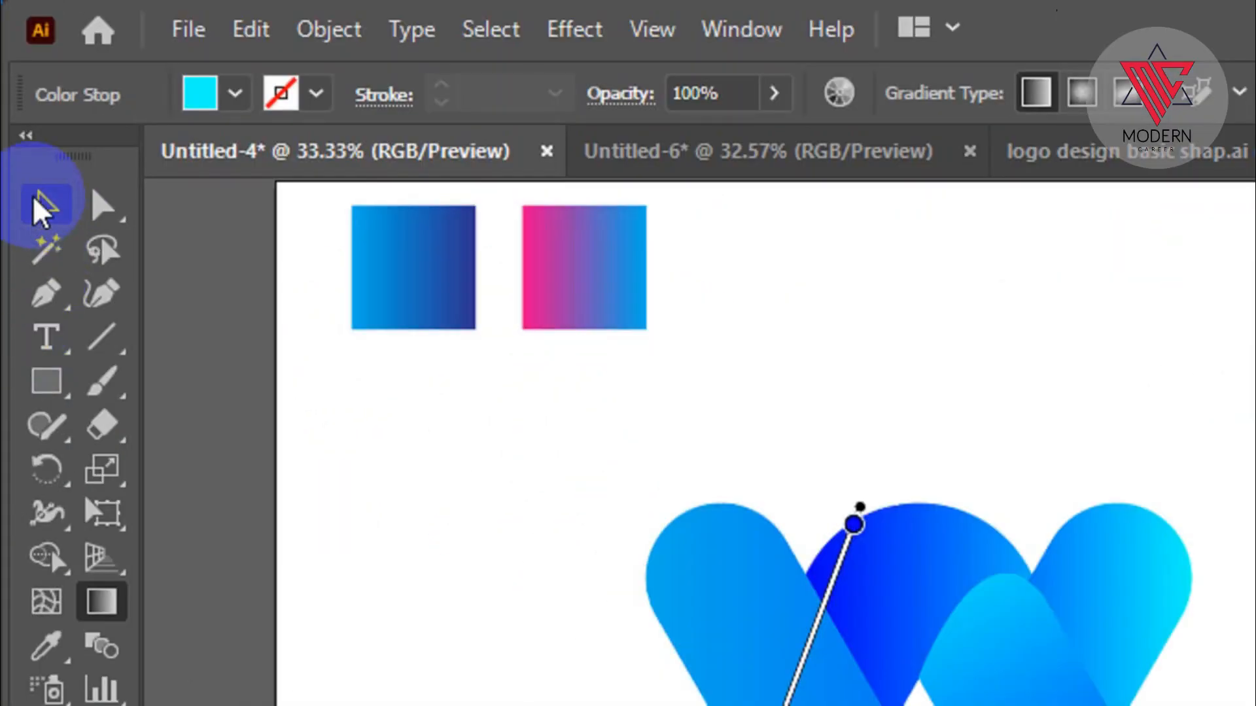
- Redraw the gradient on the V's front band diagonally, from its base at the lower right to its upper-left end
click(23, 103)
click(435, 518)
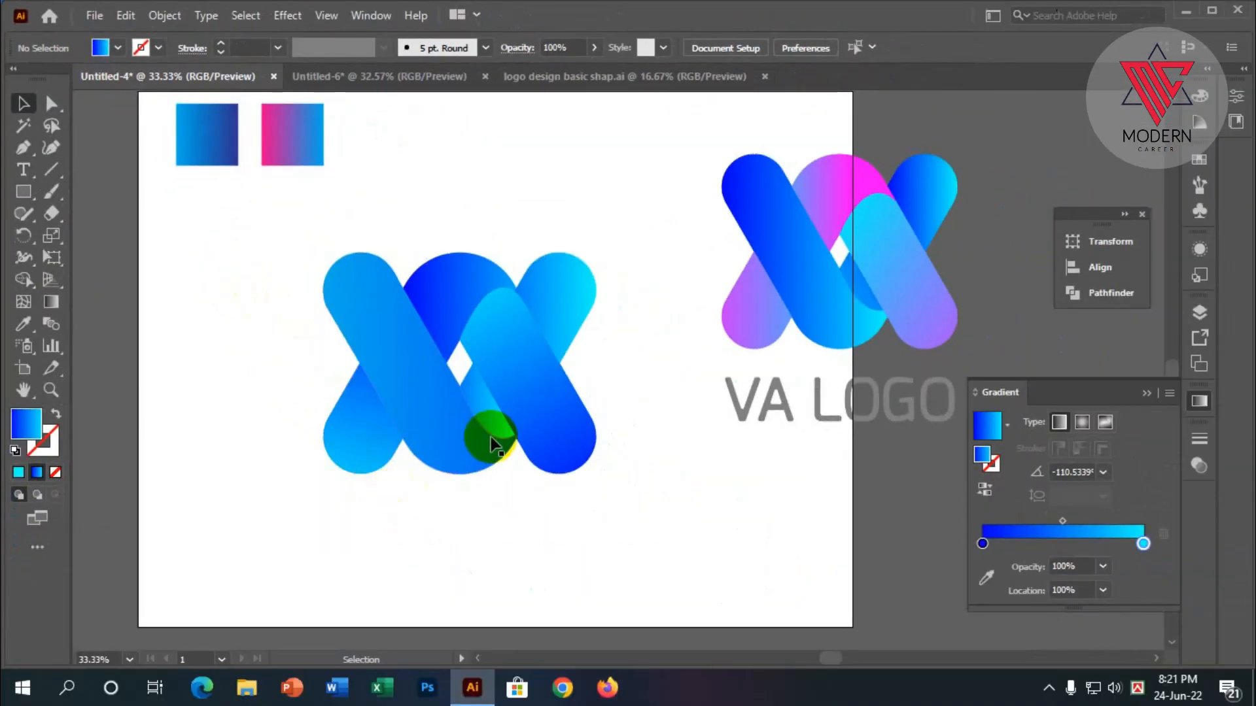
click(438, 419)
click(51, 301)
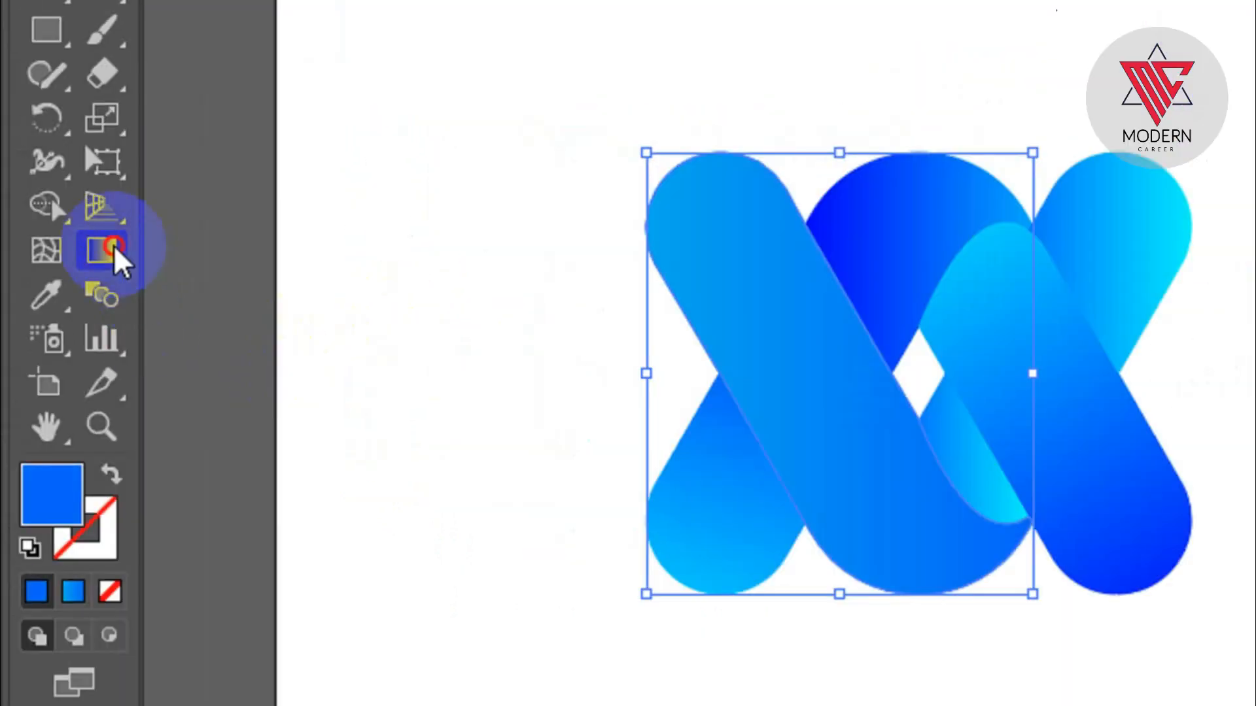
mouse_move(972, 640)
mouse_down()
mouse_move(900, 539)
mouse_move(566, 211)
mouse_up()
drag(543, 162, 641, 145)
click(23, 103)
click(298, 347)
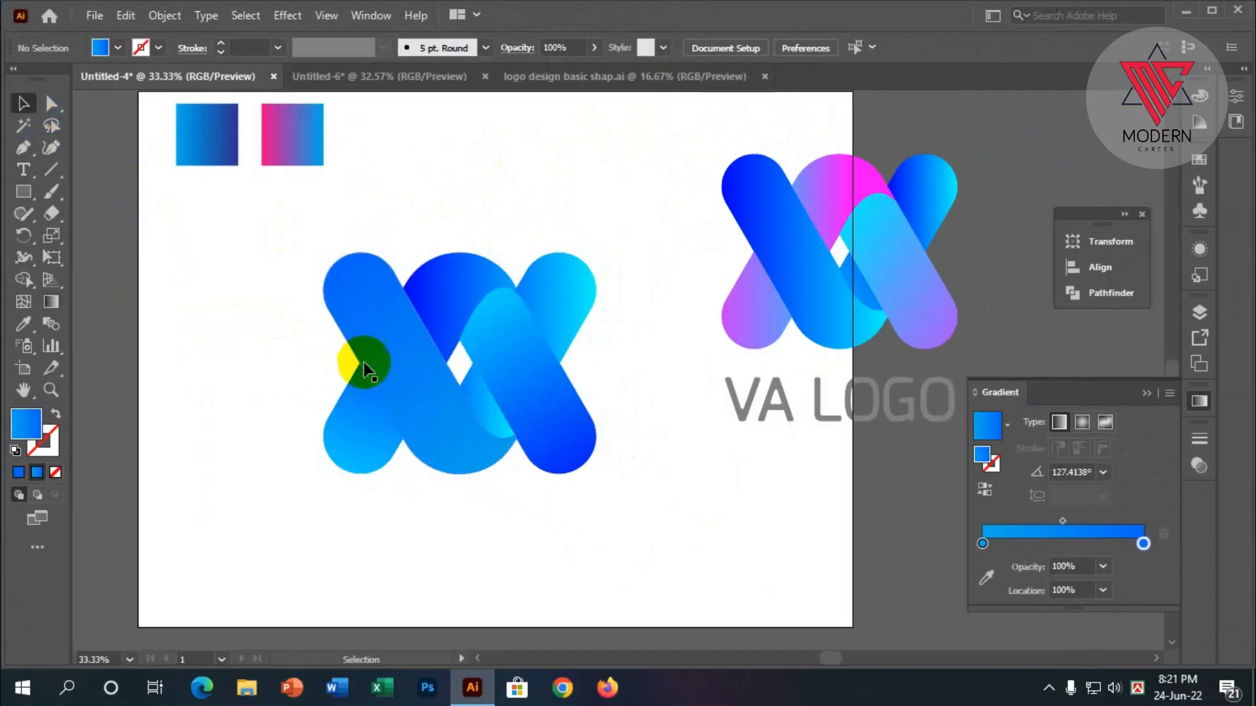
- Copy the dark-blue-to-cyan gradient from the reference logo onto the V's front band with the Eyedropper
click(367, 359)
click(23, 323)
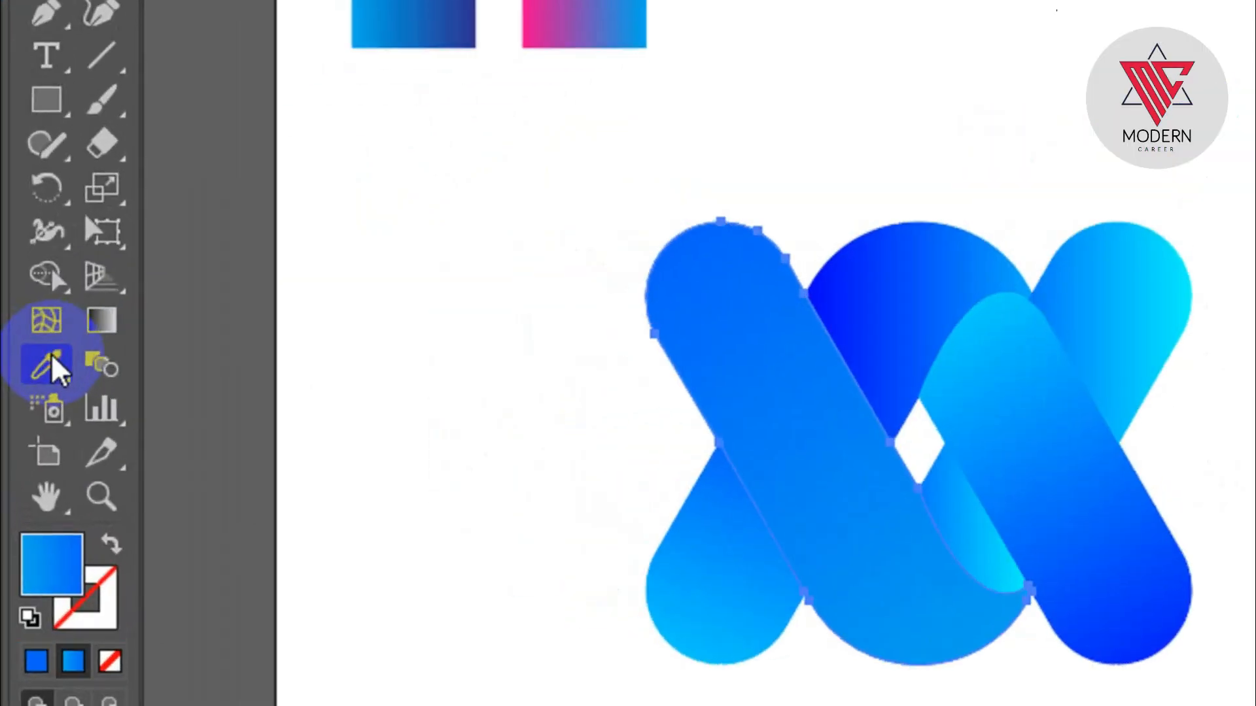
click(904, 227)
click(857, 219)
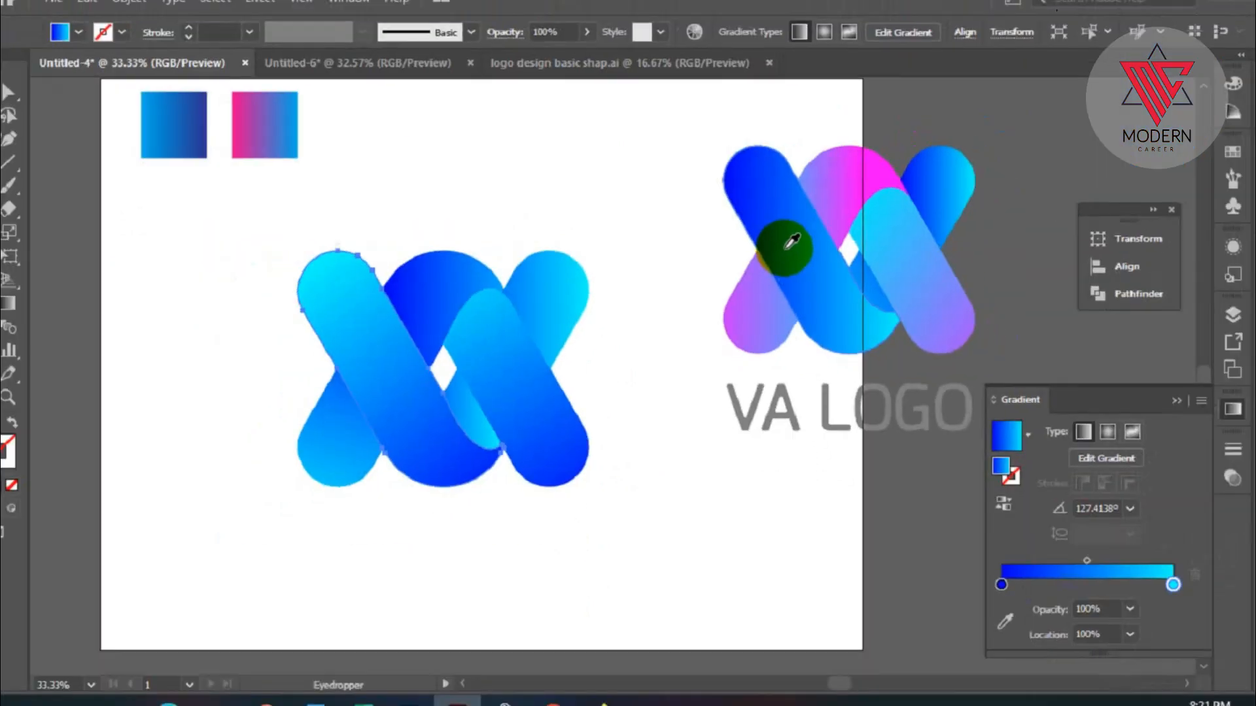
- Redraw the V band's gradient diagonally, from dark blue beyond its base to cyan beyond its upper-left end
click(27, 115)
click(350, 358)
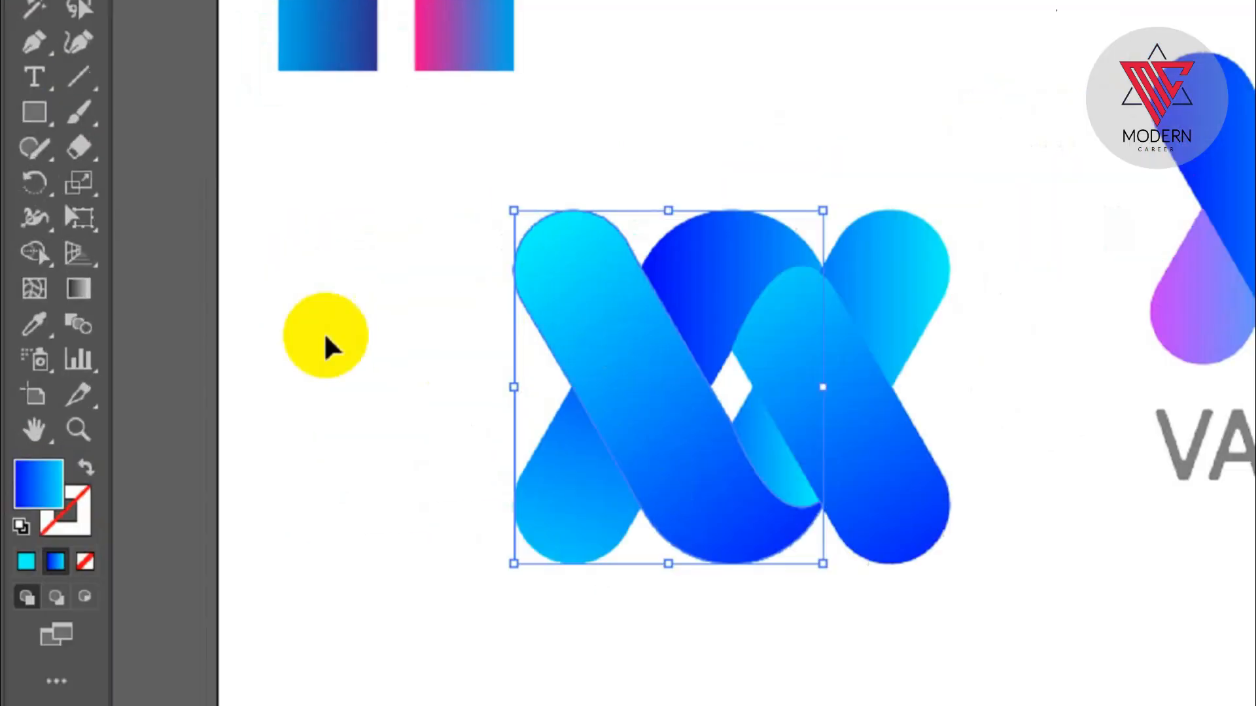
click(42, 306)
drag(970, 627, 683, 262)
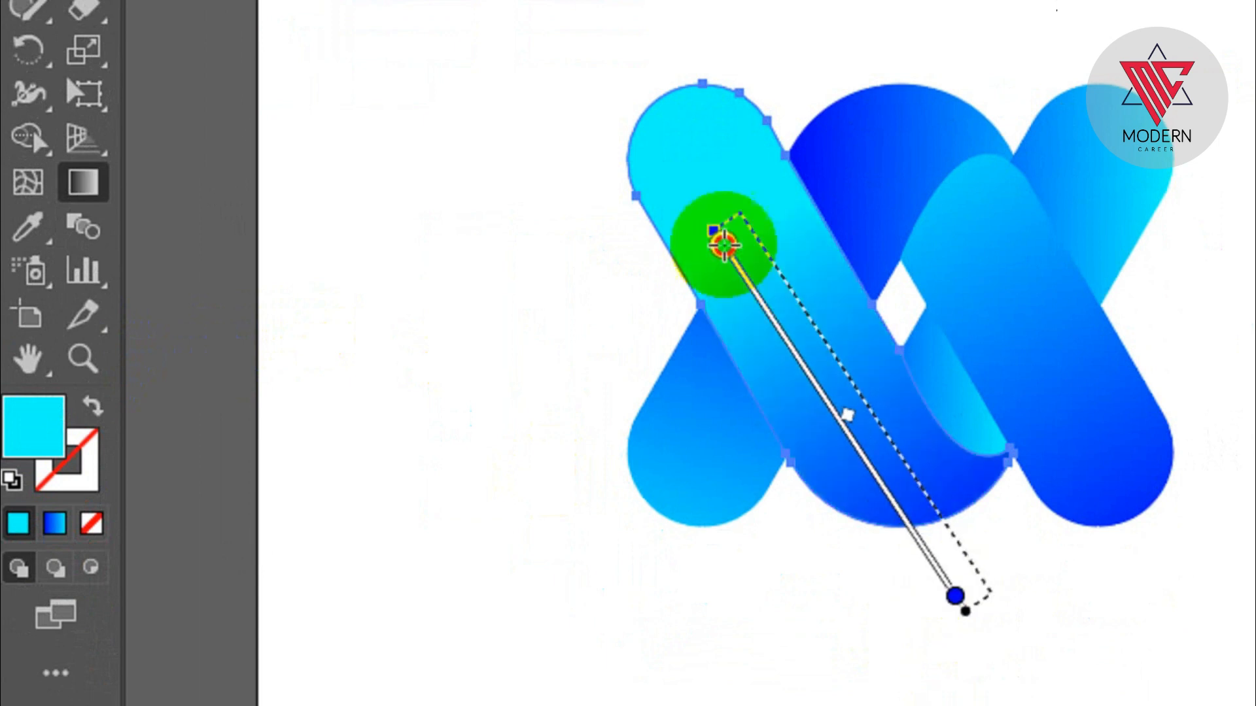
drag(664, 155, 641, 118)
drag(641, 175, 639, 174)
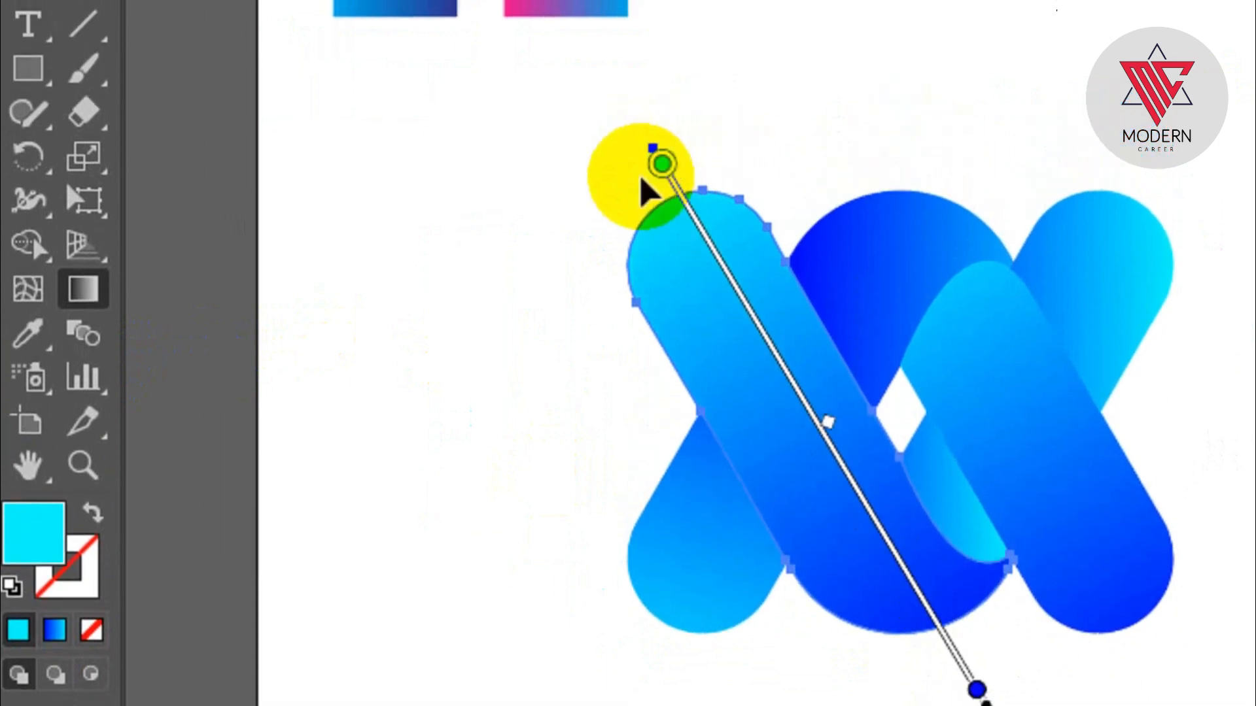
click(23, 104)
click(401, 580)
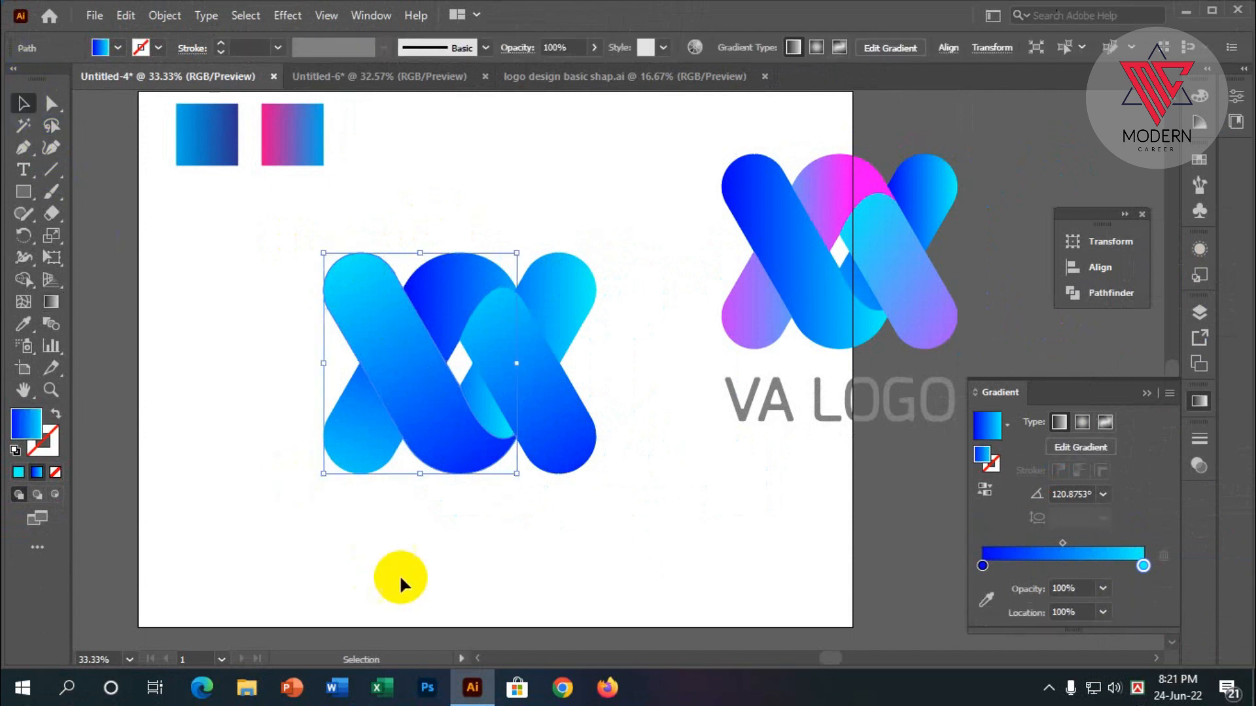
- Sample the blue-to-cyan gradient for the V's upper-right end and redraw it from dark blue at the top to cyan at its lower end
click(560, 289)
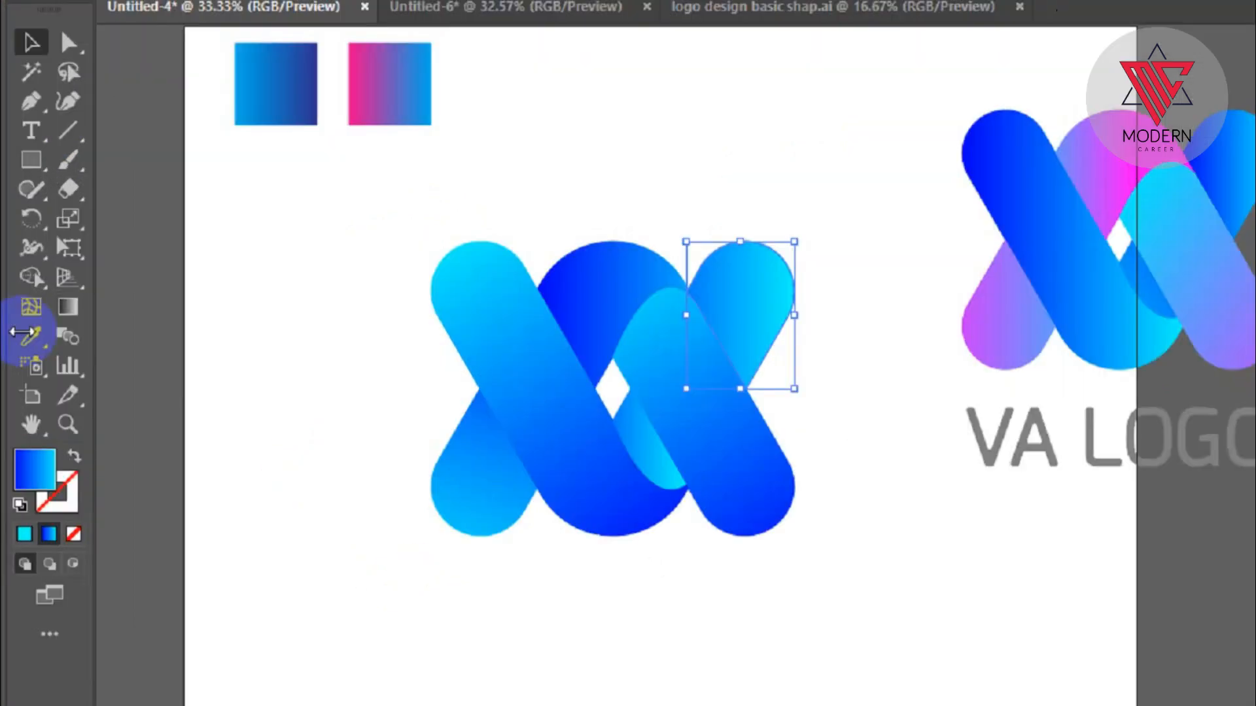
click(27, 333)
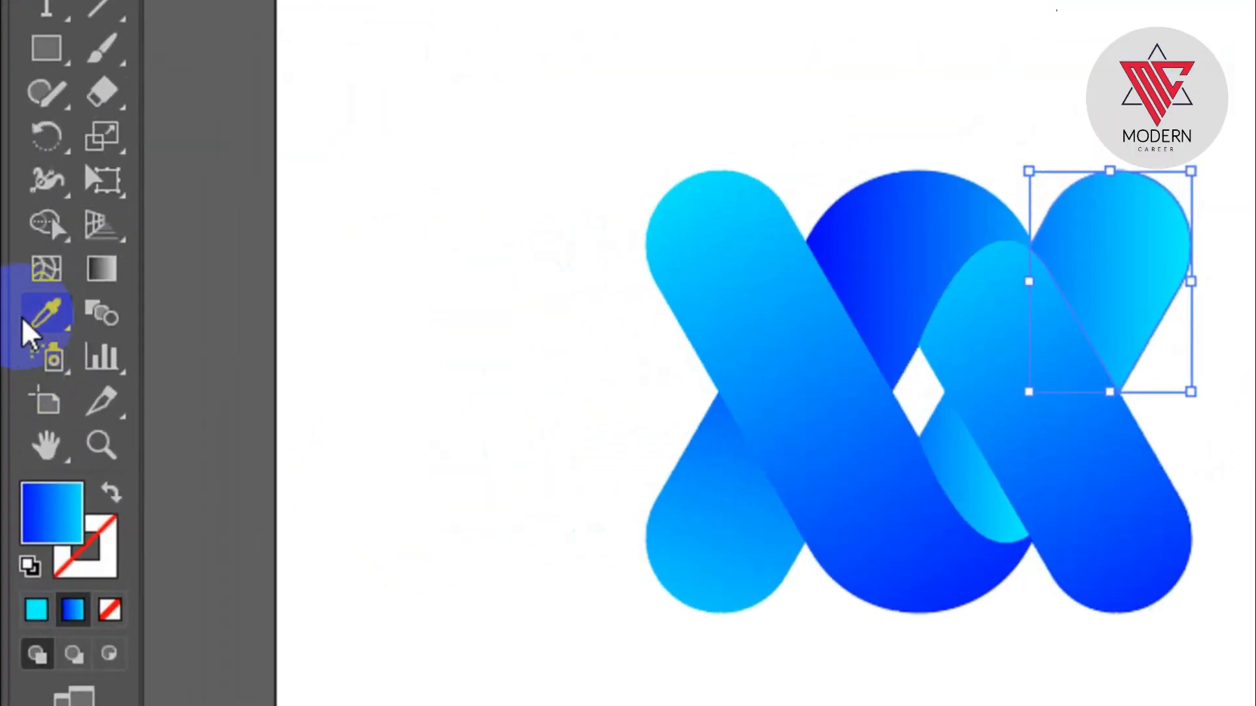
click(730, 386)
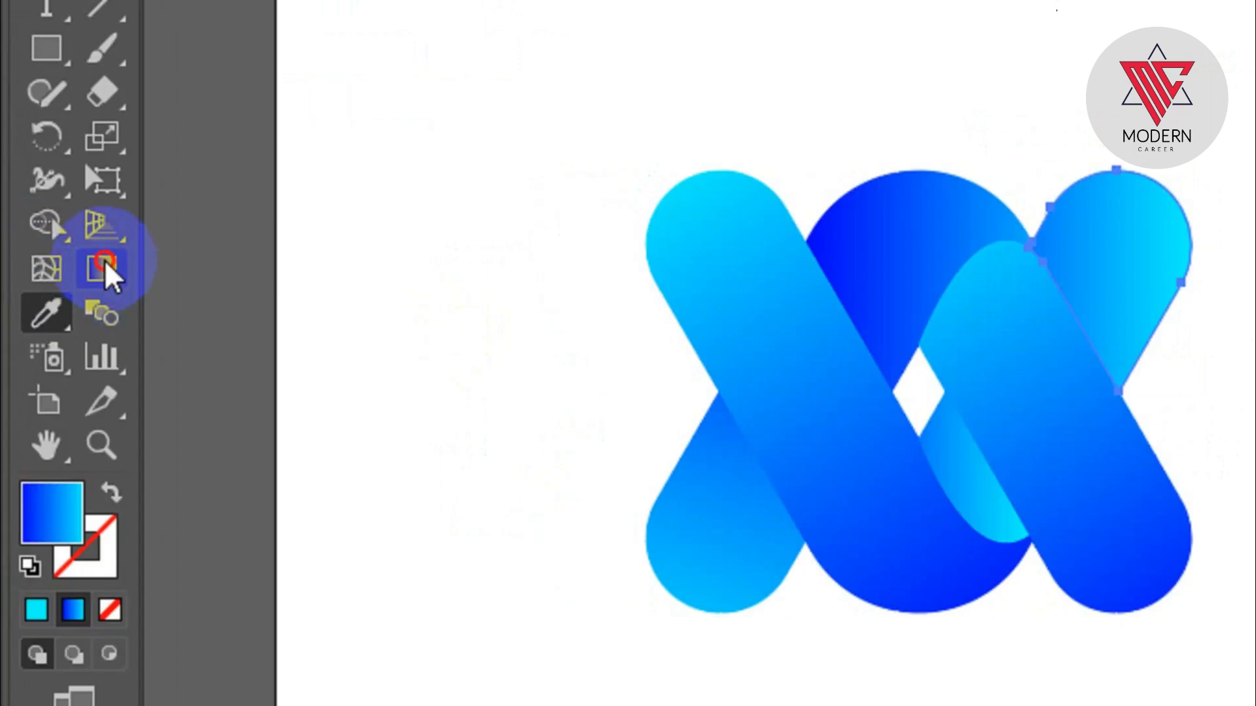
click(14, 268)
drag(775, 204, 754, 388)
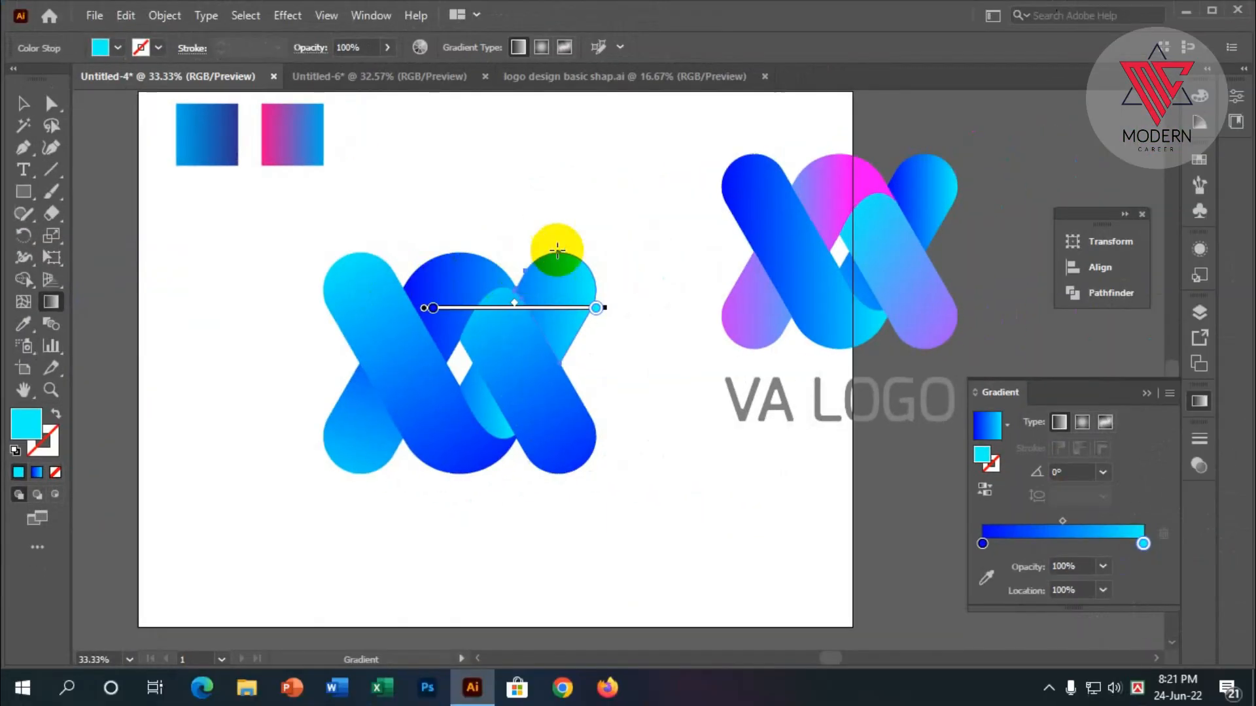
mouse_move(561, 376)
mouse_down()
mouse_move(542, 365)
mouse_move(535, 375)
mouse_up()
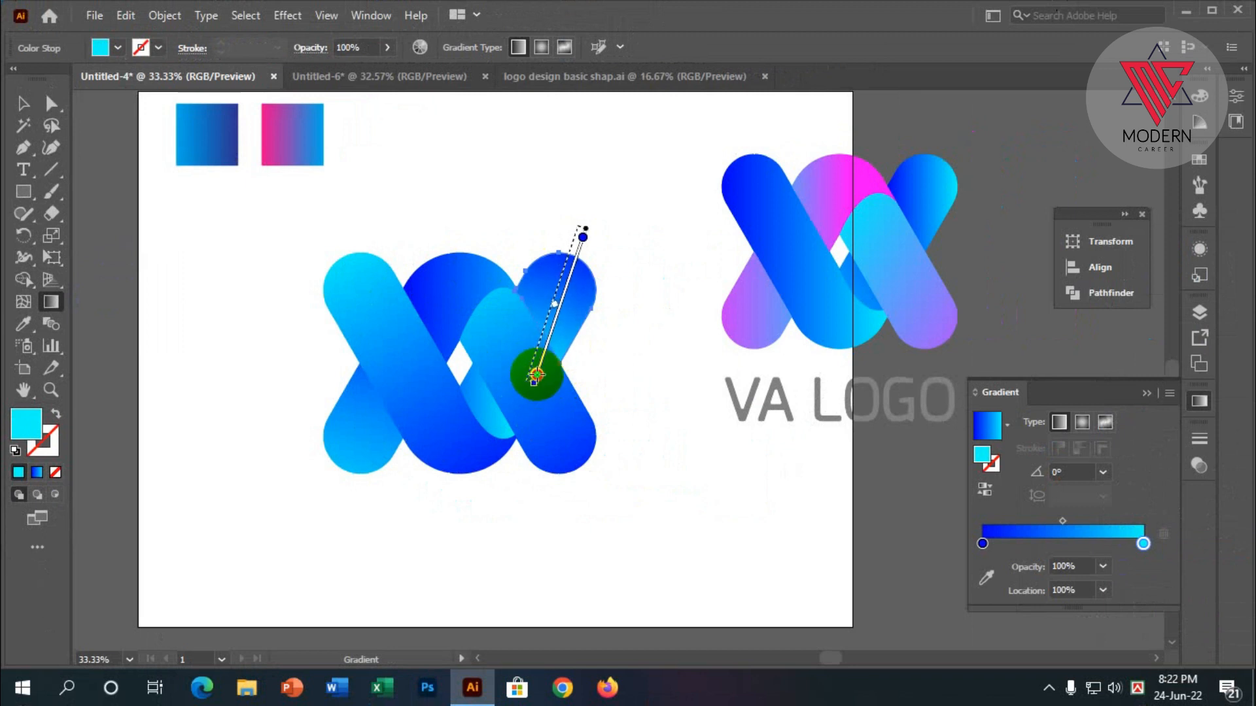
drag(539, 361, 554, 327)
click(260, 484)
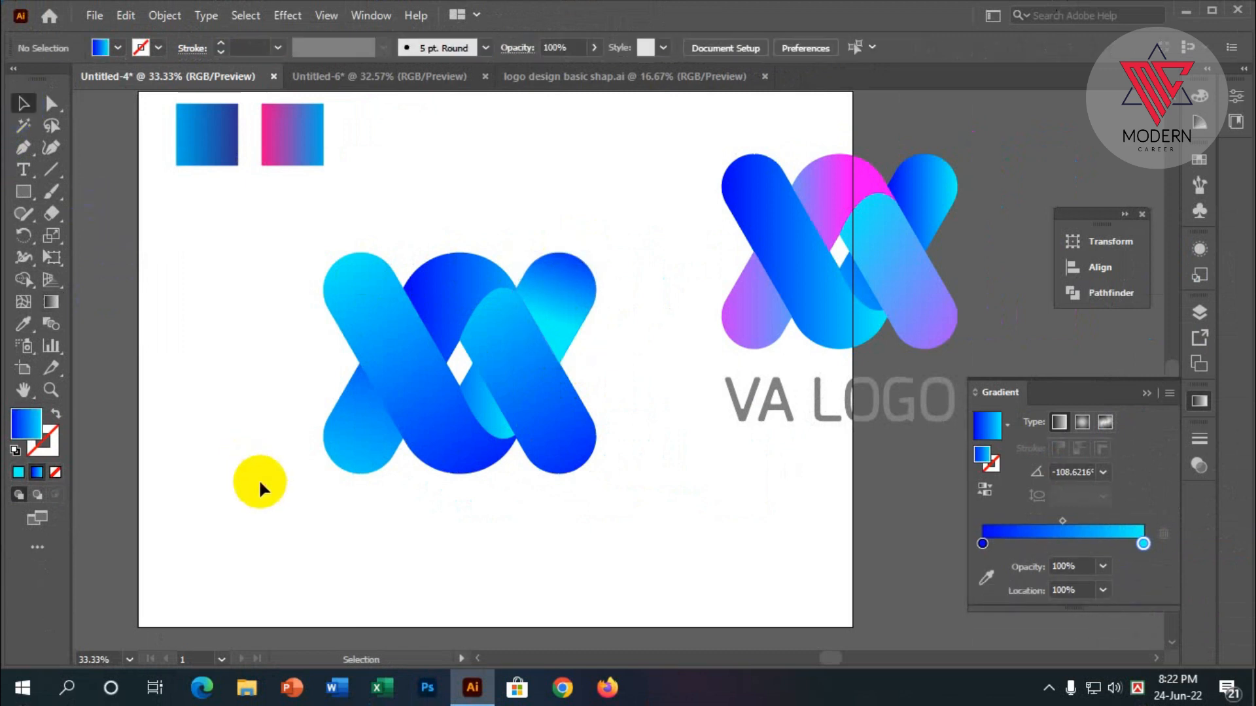
- Group all pieces of the new logo mark and scale the group down on the artboard
scroll(269, 544, down, 2)
scroll(678, 465, up, 2)
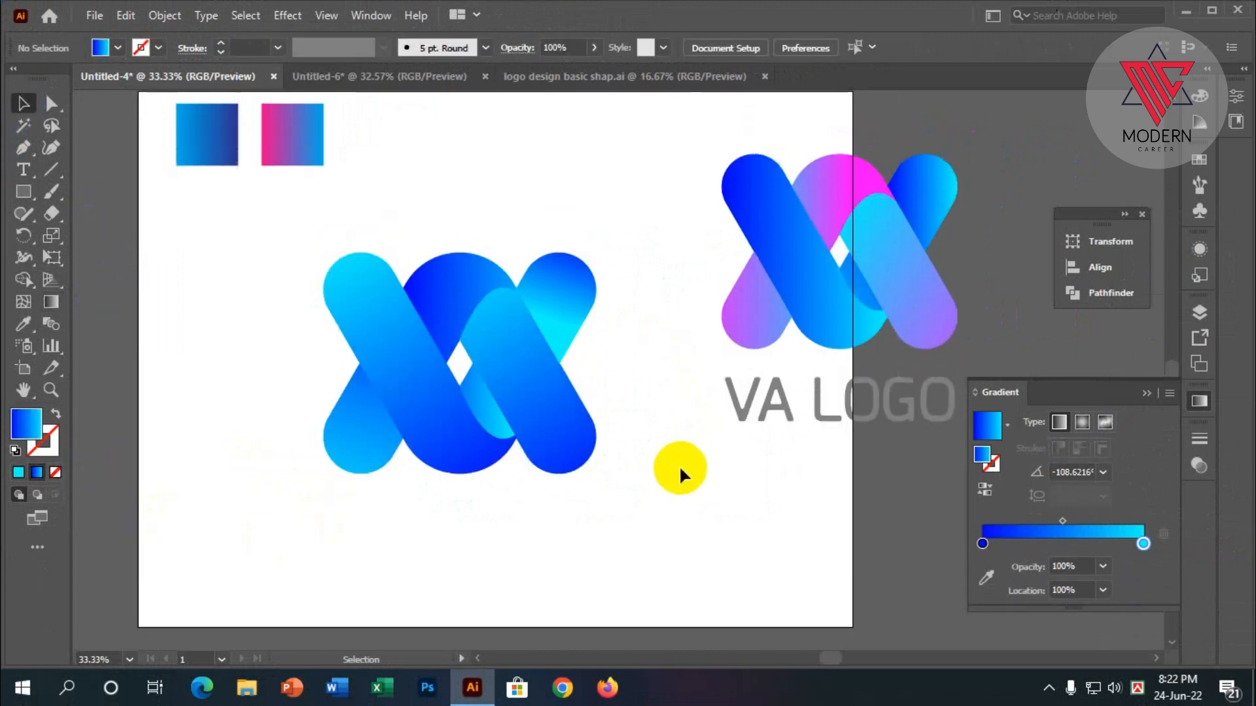
scroll(620, 454, down, 2)
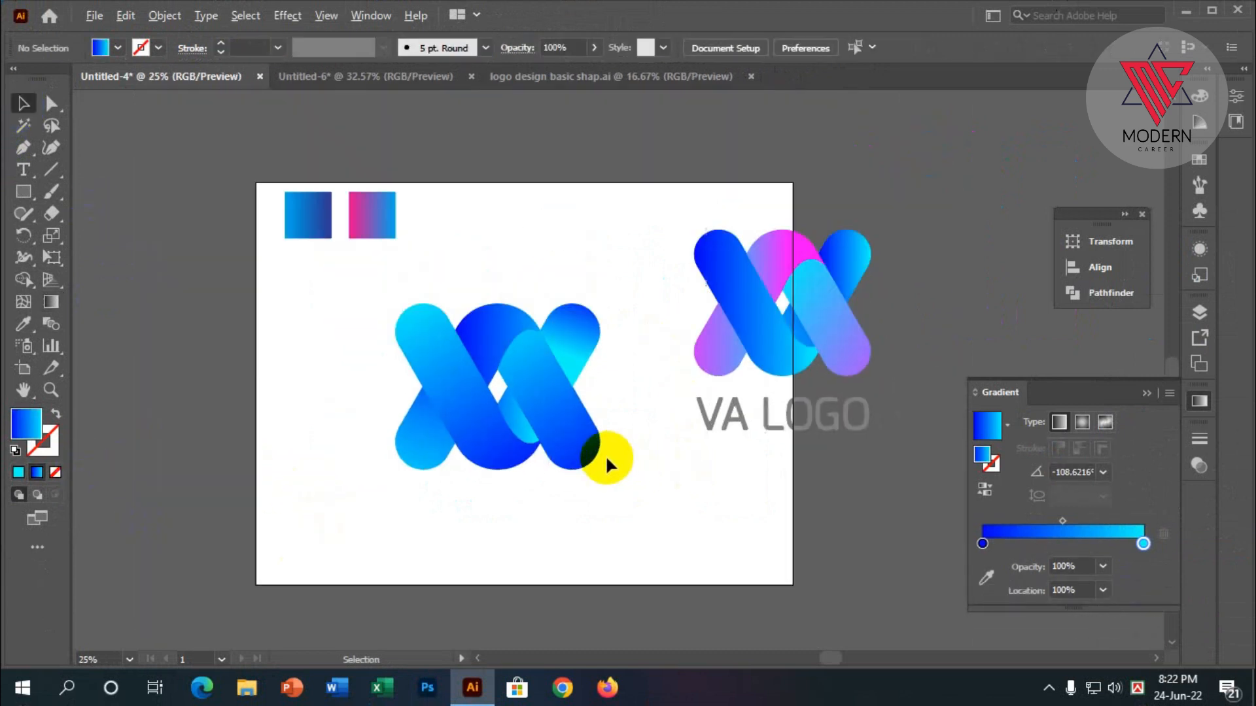
scroll(662, 458, up, 1)
key(a)
drag(646, 525, 383, 288)
key(ctrl+g)
drag(556, 409, 559, 398)
drag(626, 473, 569, 424)
click(597, 458)
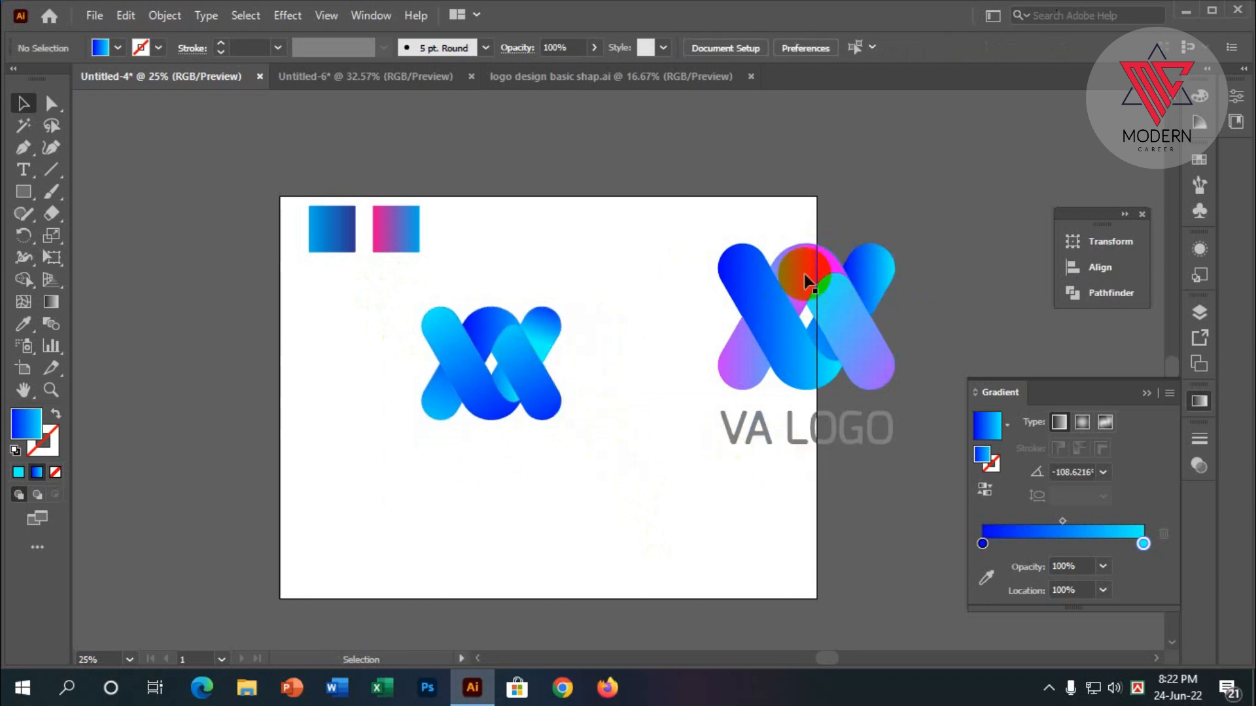
- Place a copy of the reference logo's VA LOGO text centered beneath the new mark
scroll(804, 274, down, 1)
scroll(797, 243, down, 1)
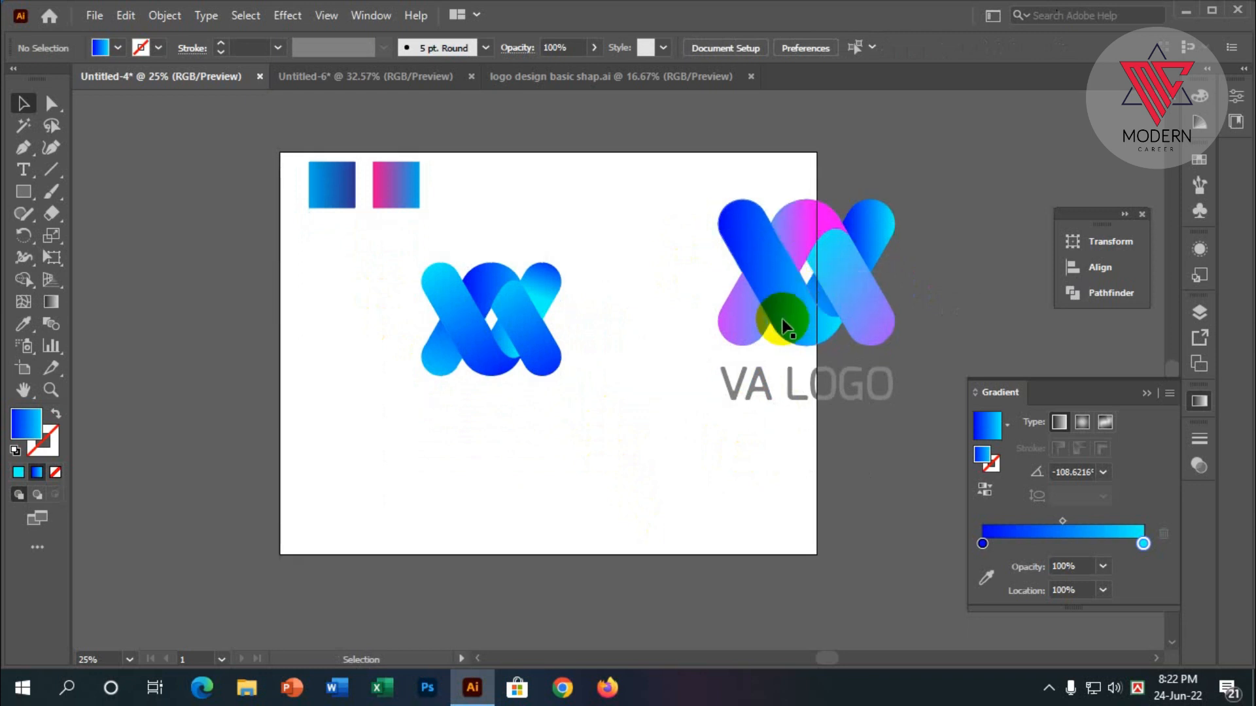
click(793, 378)
drag(787, 393, 472, 413)
click(501, 461)
- Scale the copied VA LOGO text down to slightly narrower than the mark and center it close beneath the mark
scroll(498, 397, up, 2)
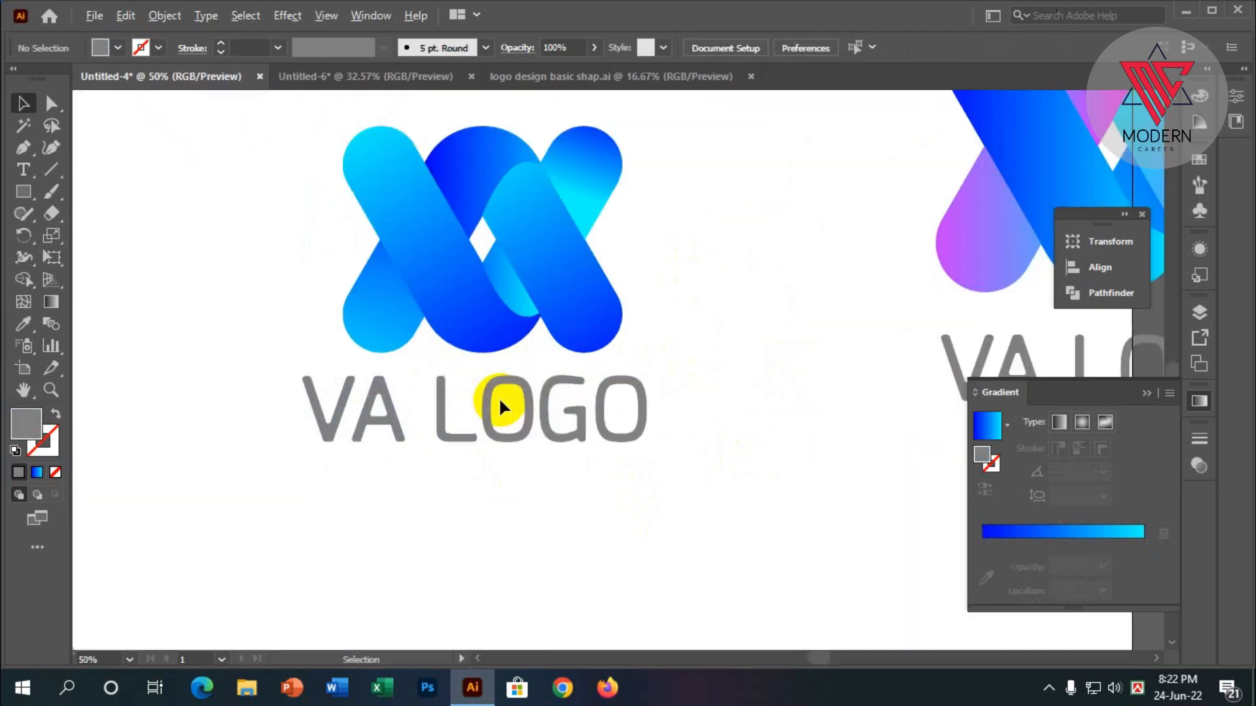
scroll(504, 456, up, 1)
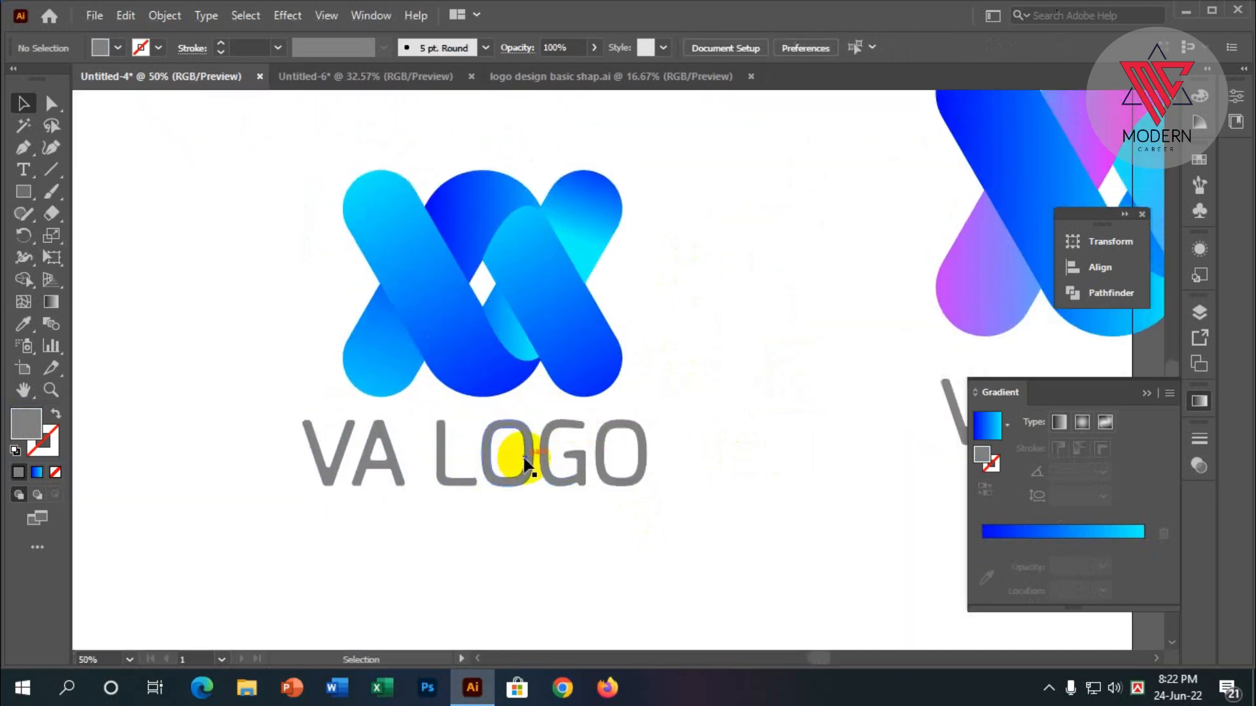
scroll(539, 426, up, 2)
scroll(541, 425, down, 2)
scroll(540, 423, down, 1)
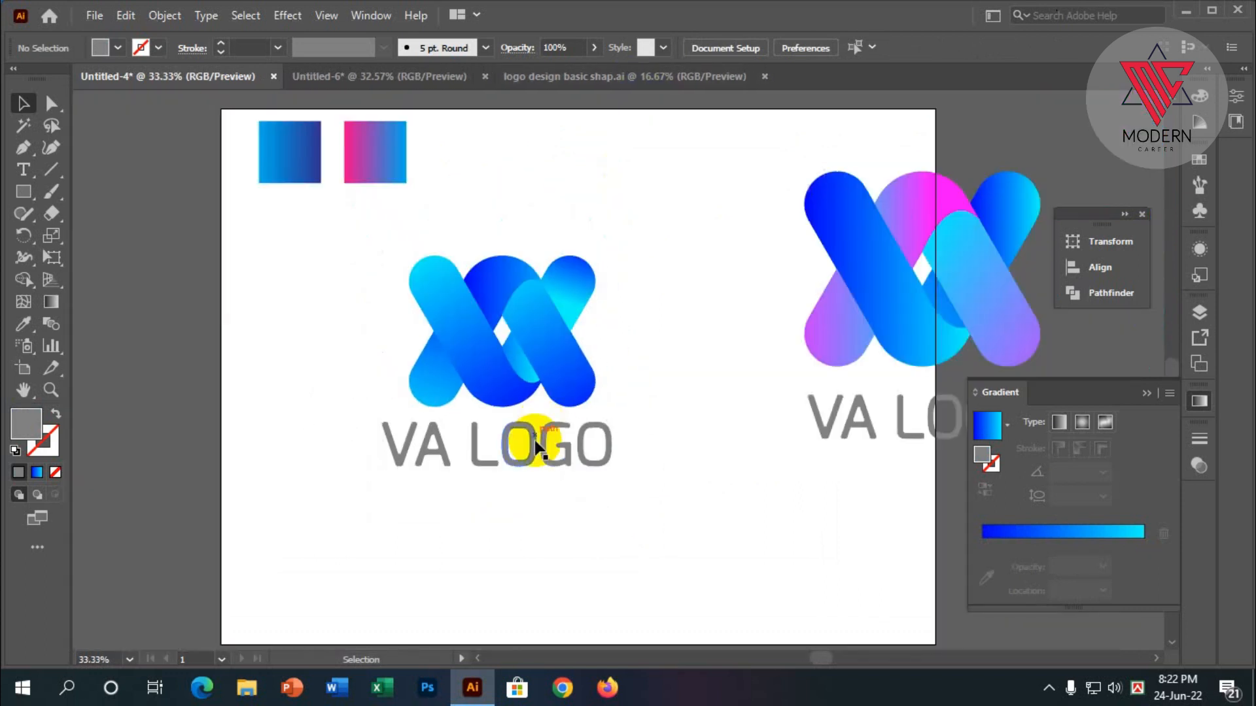
click(588, 459)
drag(611, 469, 602, 459)
scroll(529, 458, up, 1)
drag(524, 449, 535, 437)
click(551, 511)
scroll(551, 507, down, 1)
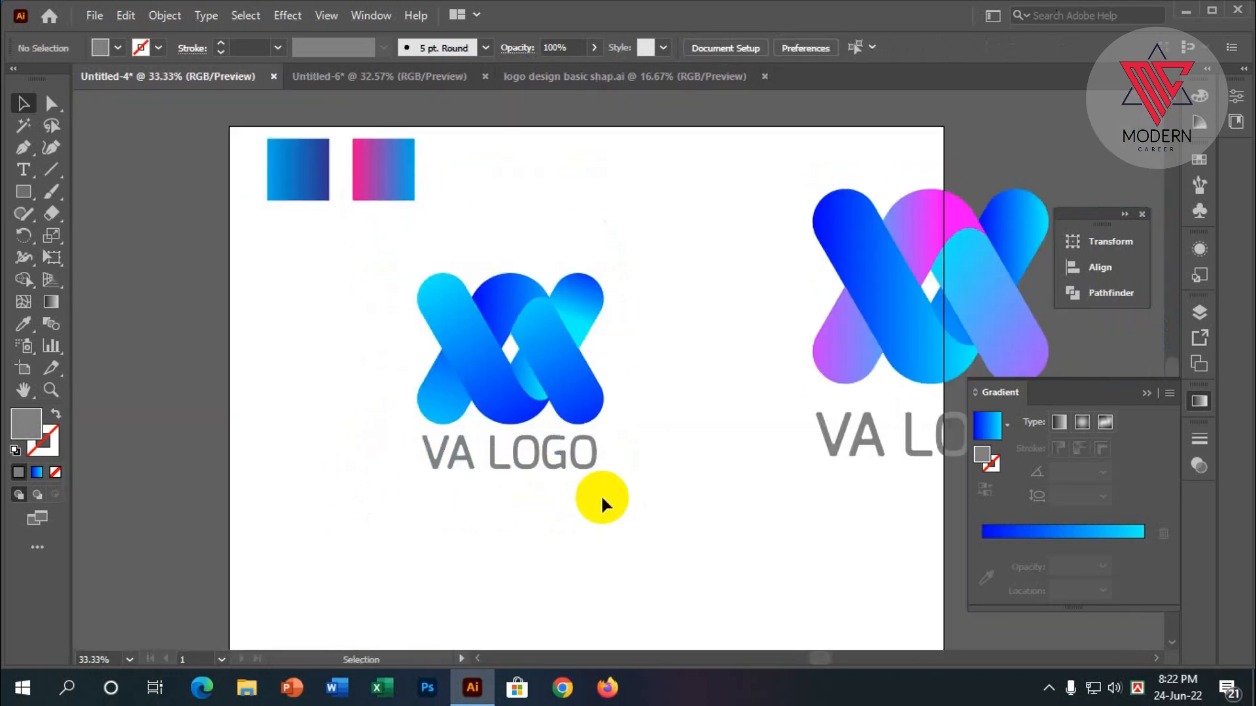
- Fill the VA LOGO text beneath the new mark with a lighter gray swatch
click(586, 457)
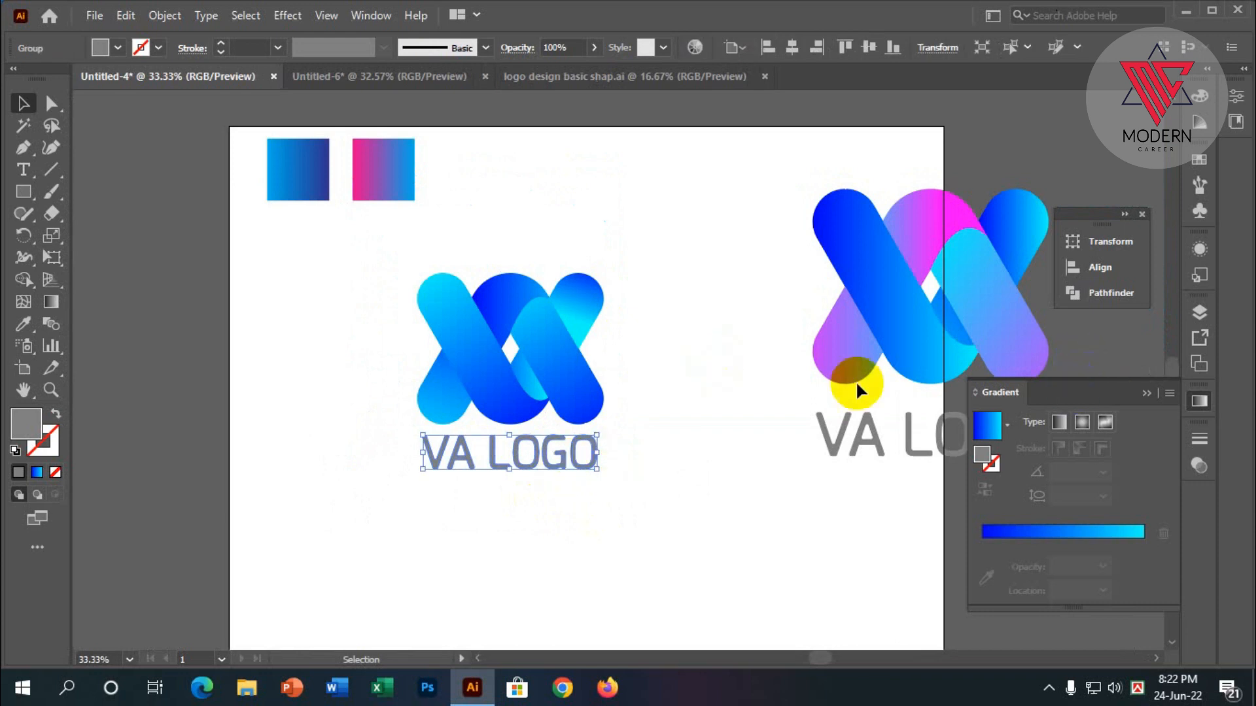
click(122, 47)
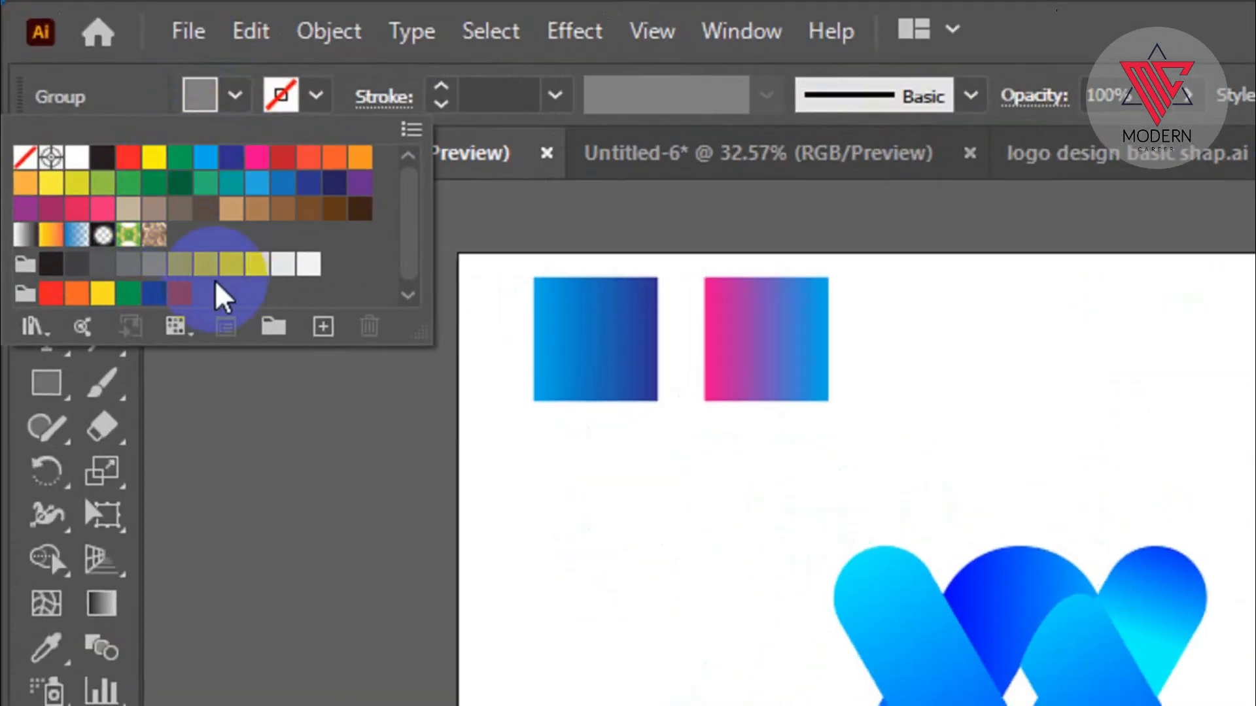
click(138, 177)
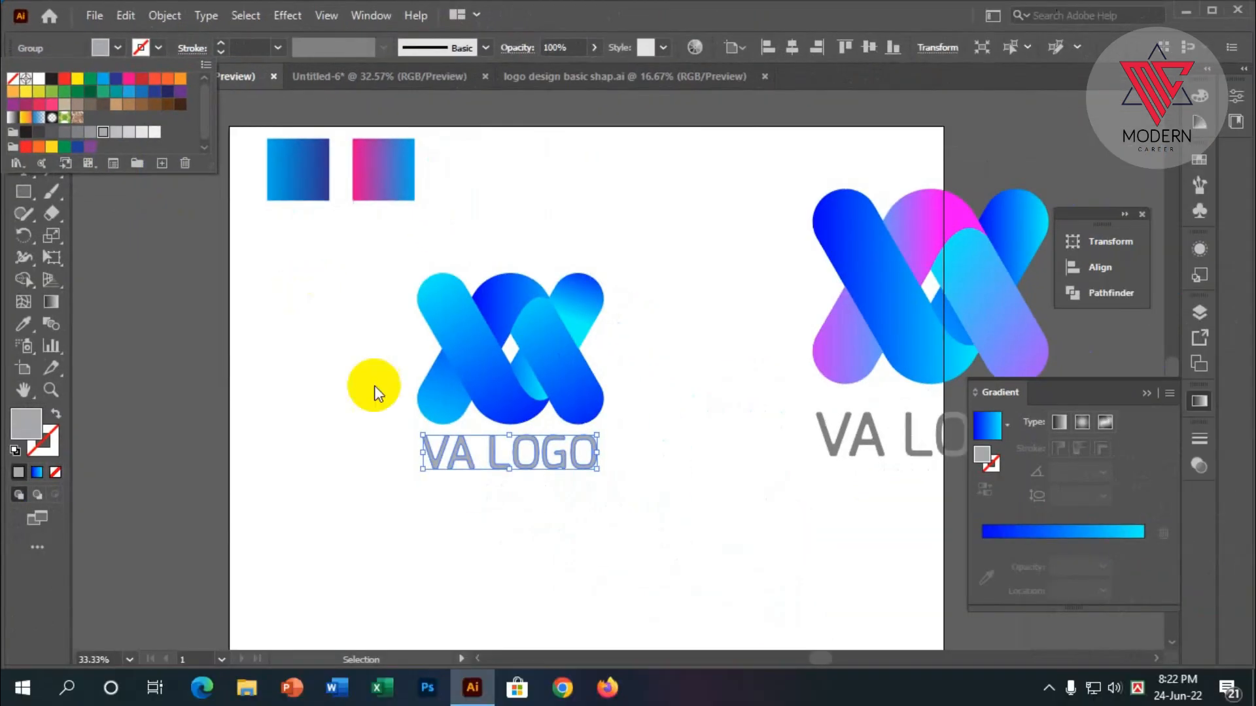
click(364, 433)
- Select the new logo mark together with its VA LOGO text
click(364, 433)
click(422, 282)
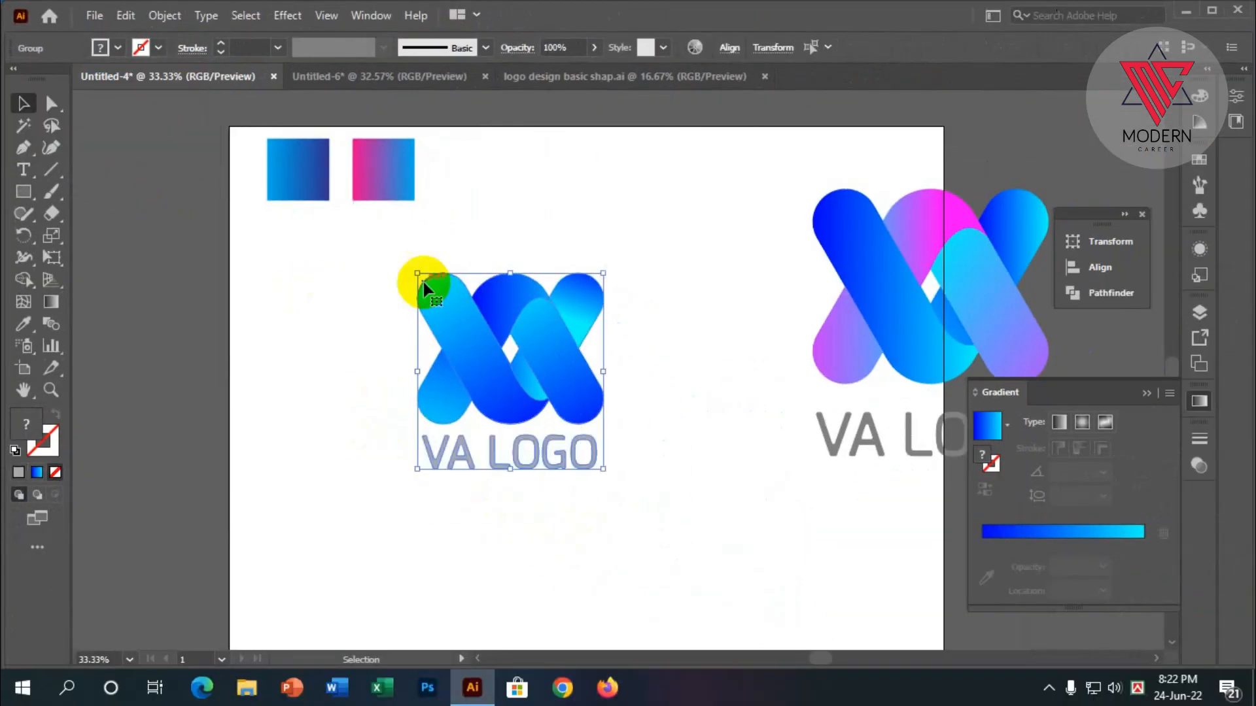
click(420, 548)
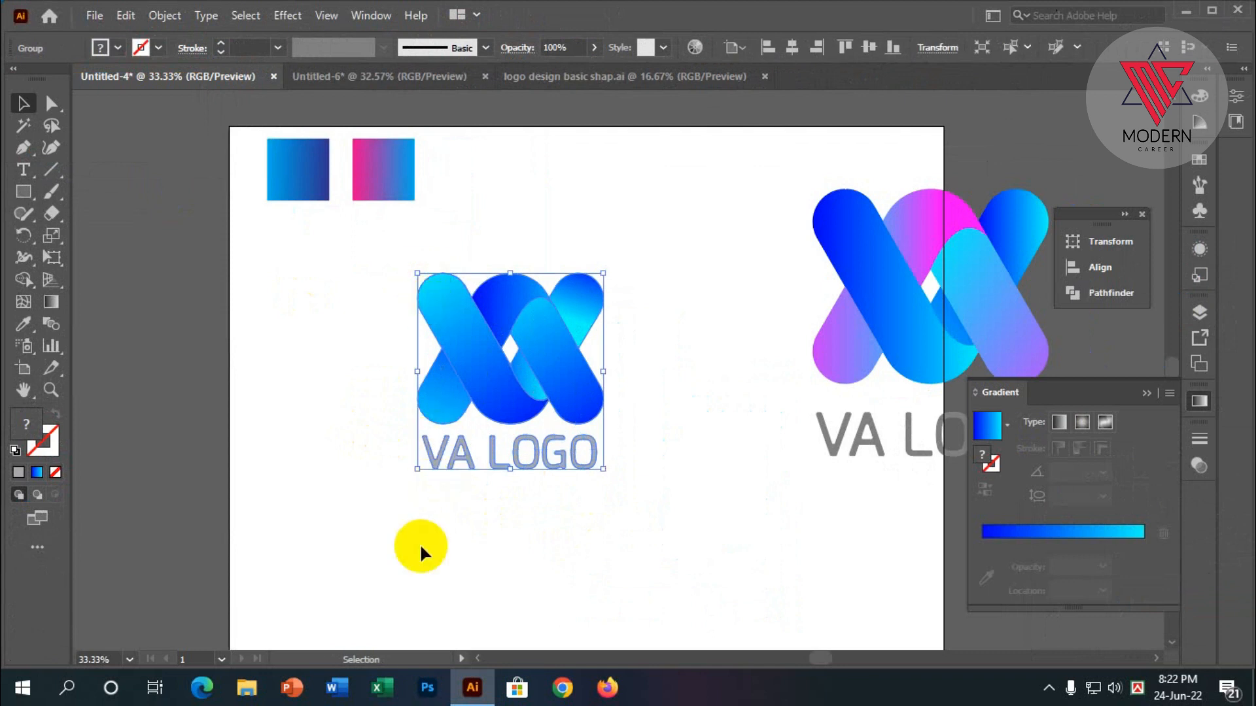